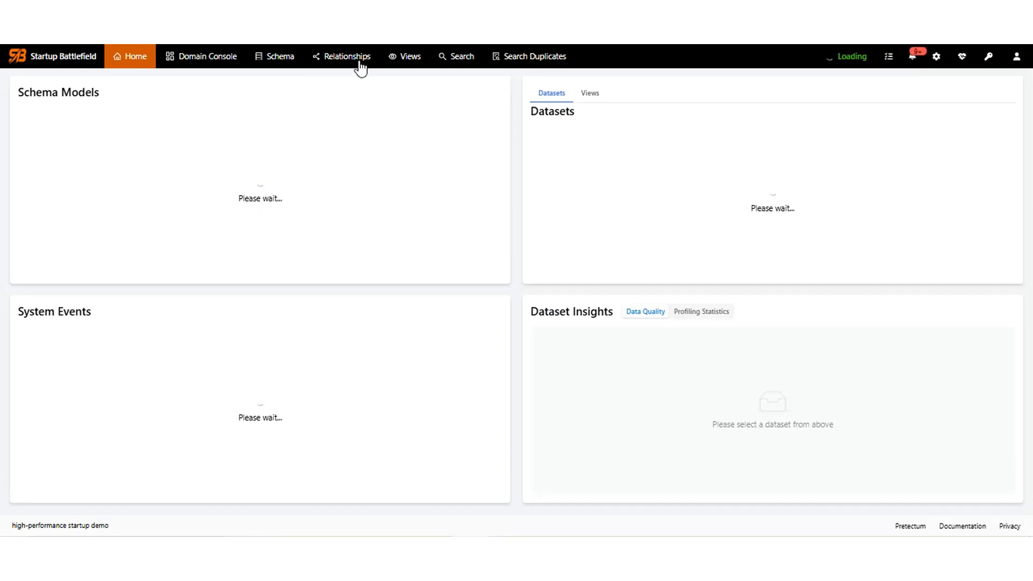
# Start a new schema with manually defined fields and add its first field row.
pyautogui.click(274, 63)
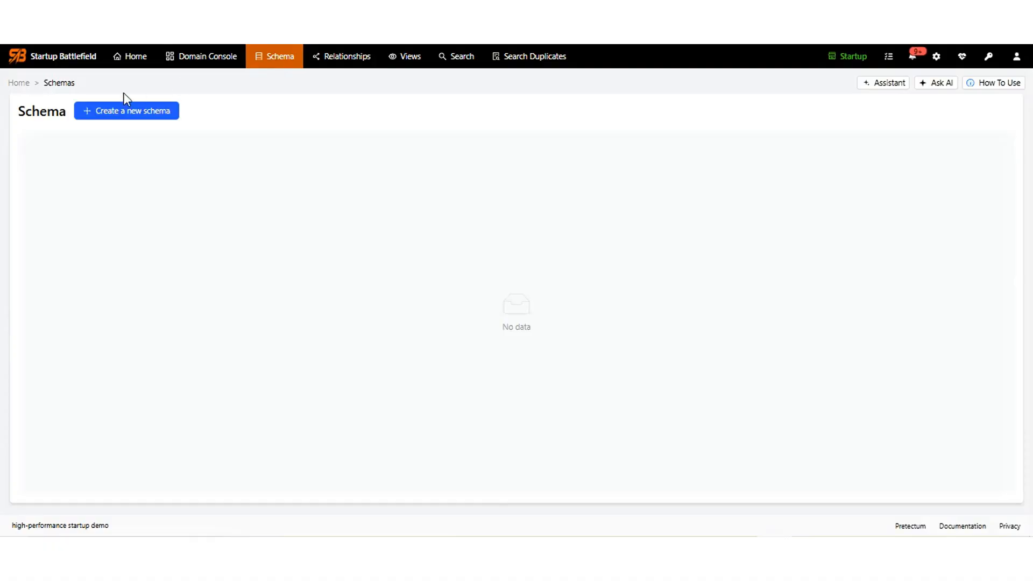
pyautogui.click(101, 113)
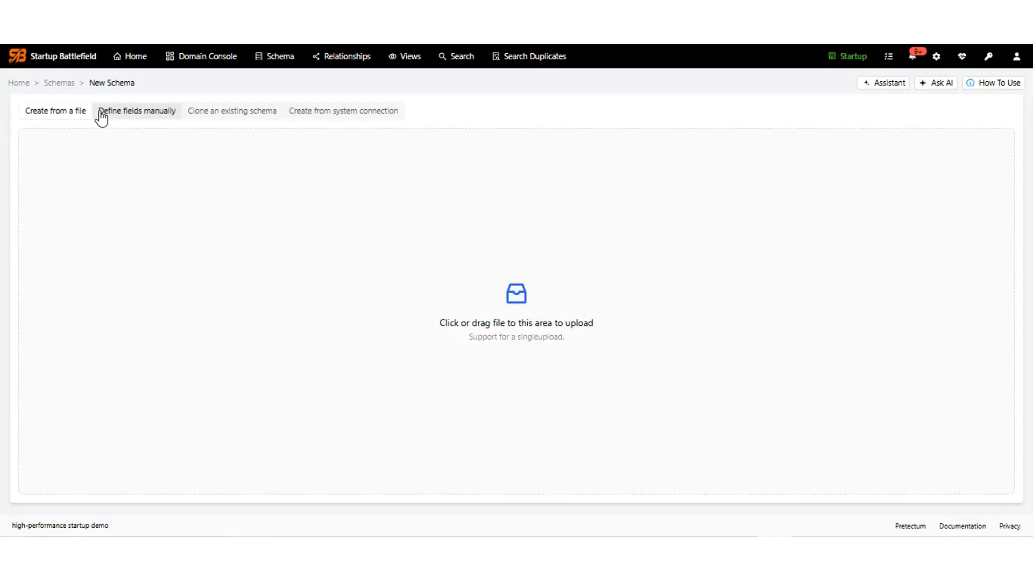
pyautogui.click(101, 113)
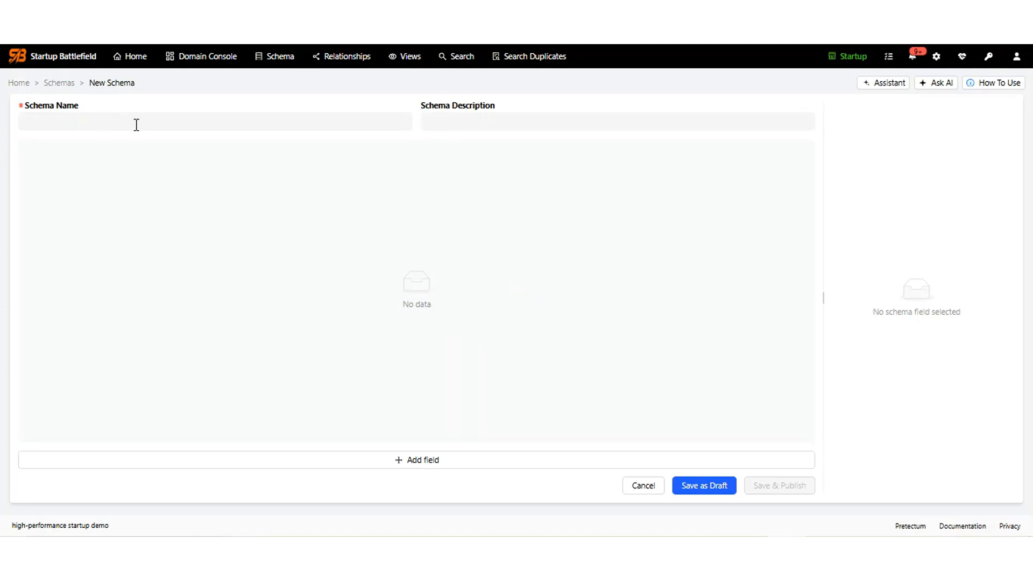
pyautogui.click(417, 462)
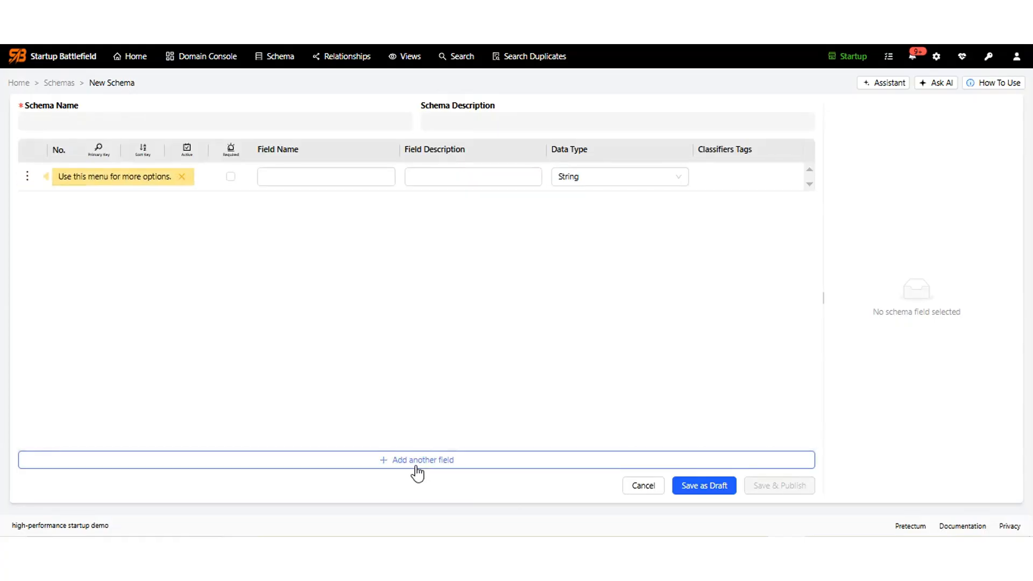
# Name the first field First with the description First Name.
pyautogui.click(344, 175)
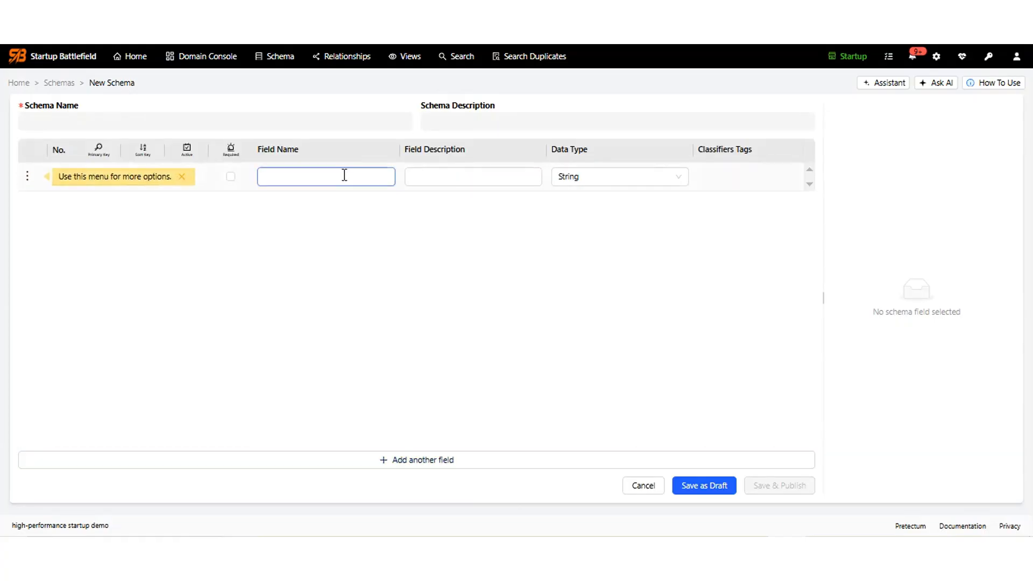
pyautogui.write('First')
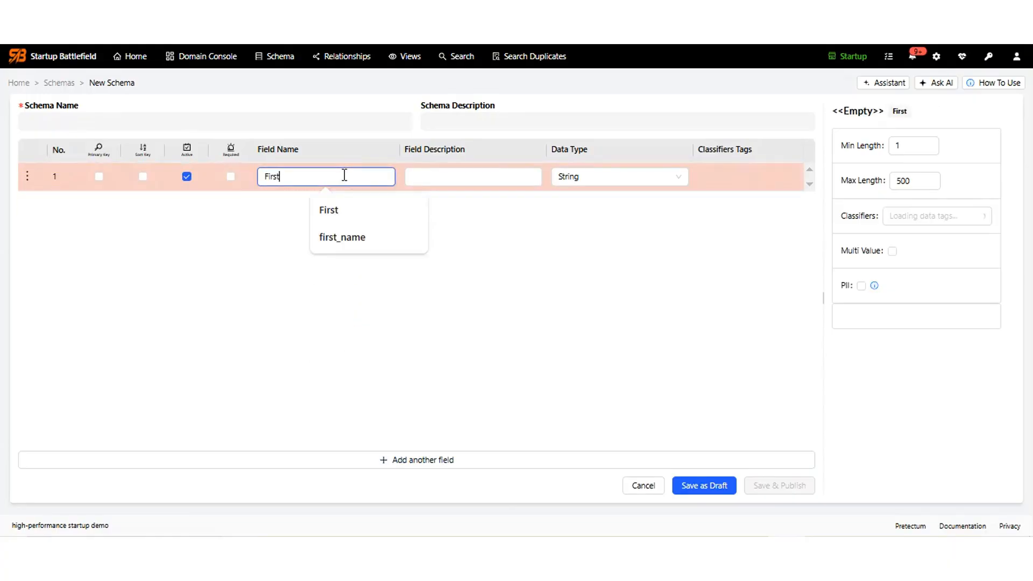
pyautogui.press('Tab')
pyautogui.write('F')
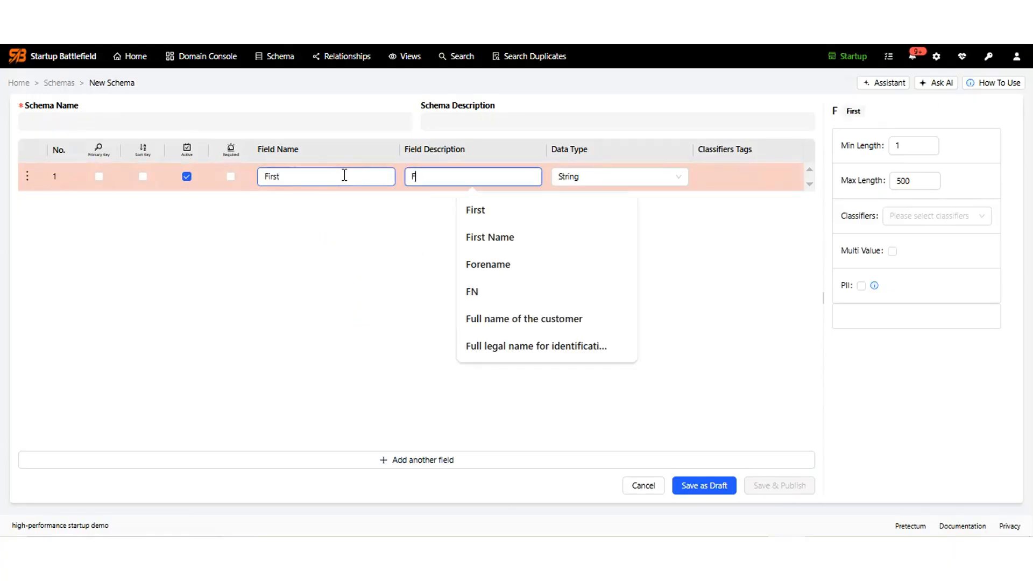
pyautogui.write('irst Name')
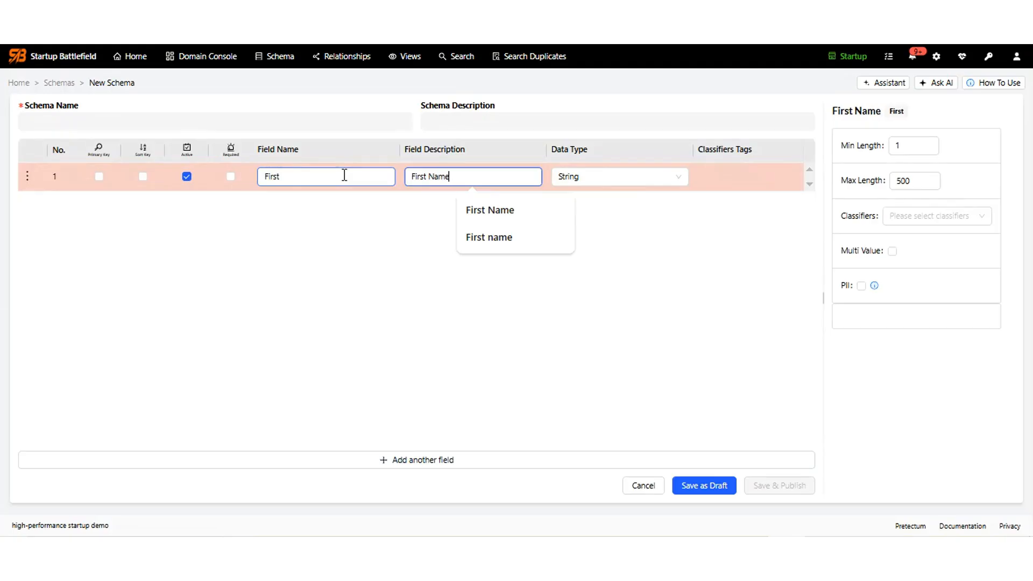
pyautogui.press('Tab')
pyautogui.press('Tab')
pyautogui.press('Tab')
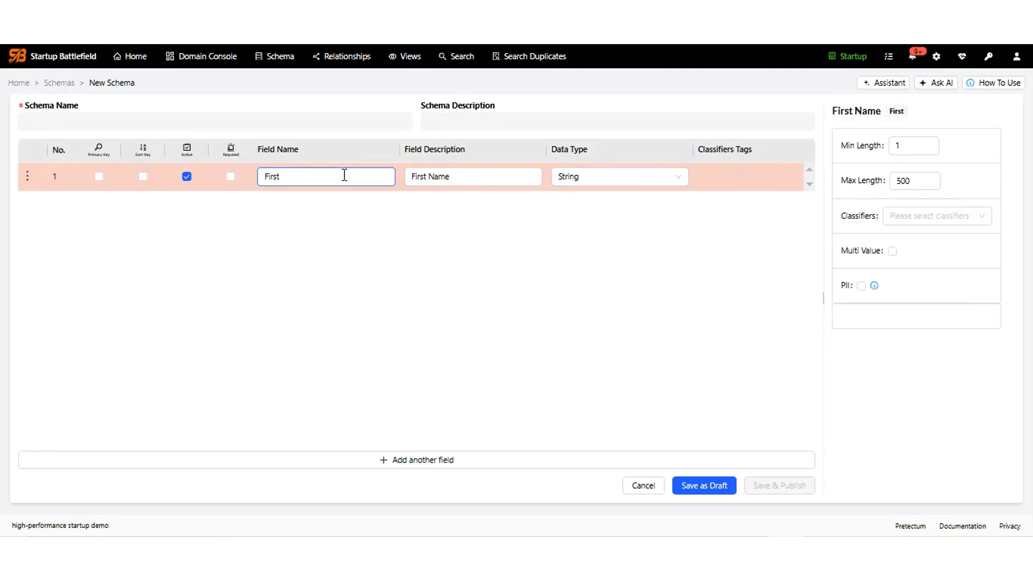
# Give the First field max length 35 and the Forename classifier, and mark it required.
pyautogui.doubleClick(902, 182)
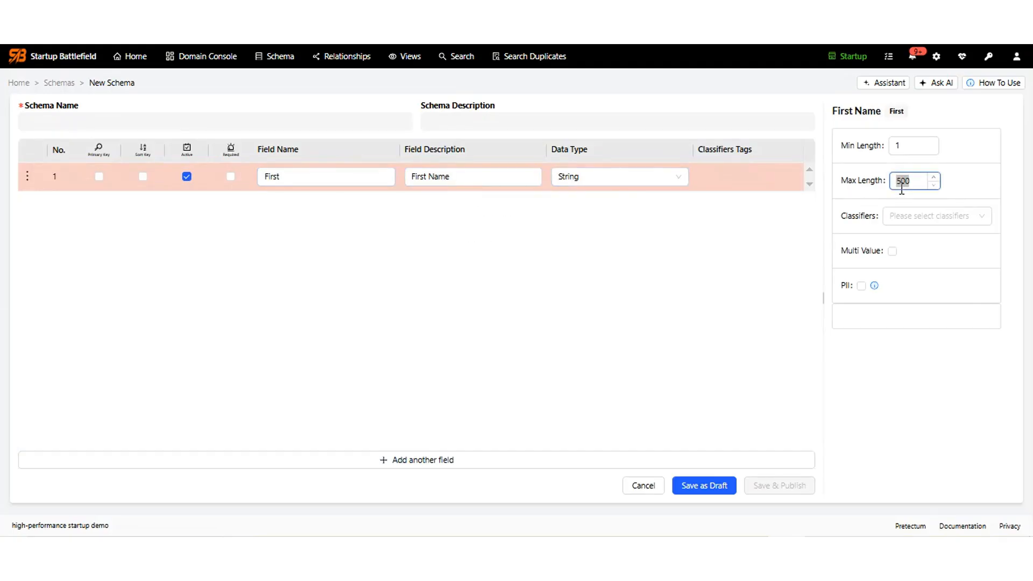
pyautogui.write('35')
pyautogui.click(905, 218)
pyautogui.write('fore')
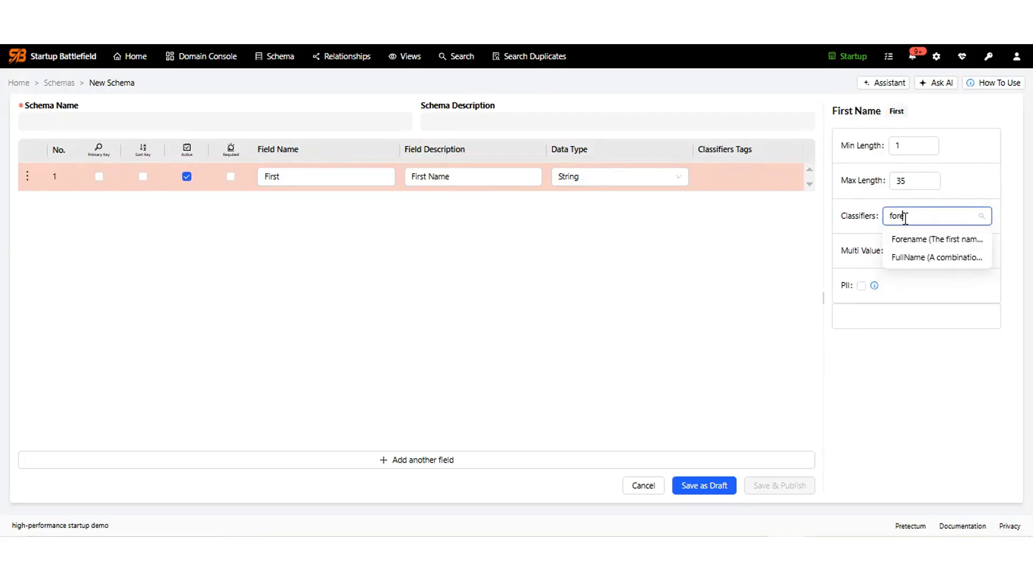
pyautogui.click(935, 240)
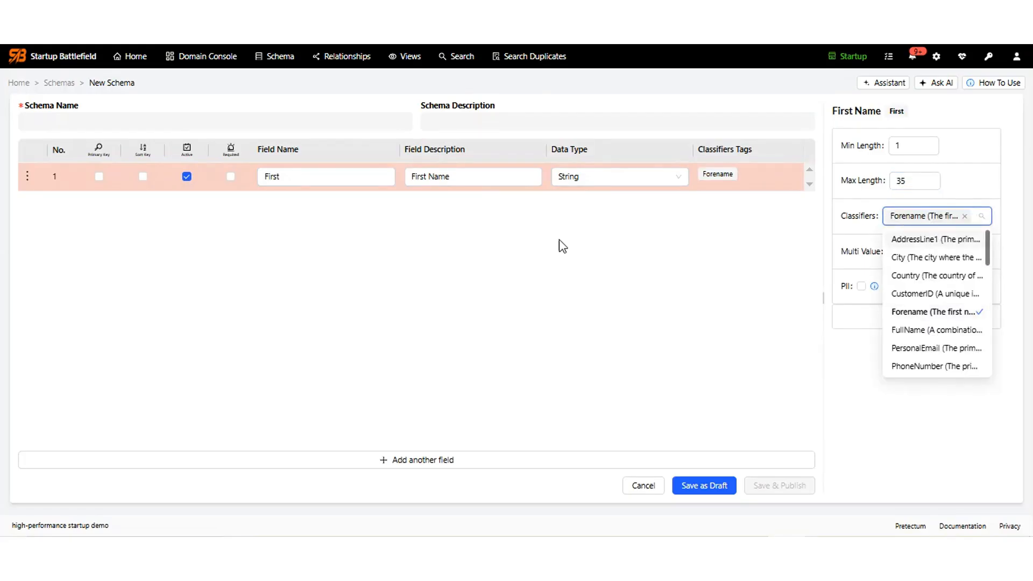
pyautogui.click(228, 176)
pyautogui.click(231, 177)
# Add a second field named Last with the description Last Name.
pyautogui.click(370, 464)
pyautogui.click(302, 201)
pyautogui.write('Last')
pyautogui.press('Tab')
pyautogui.write('Last Name')
pyautogui.press('Tab')
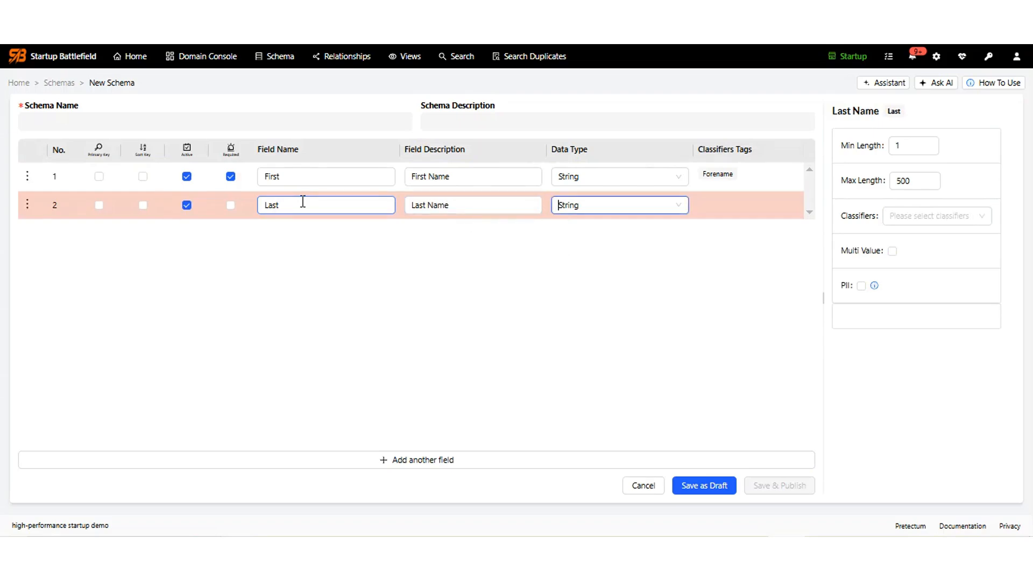
# Limit the Last field to 35 characters and classify it as Surname.
pyautogui.click(902, 180)
pyautogui.doubleClick(902, 180)
pyautogui.write('256')
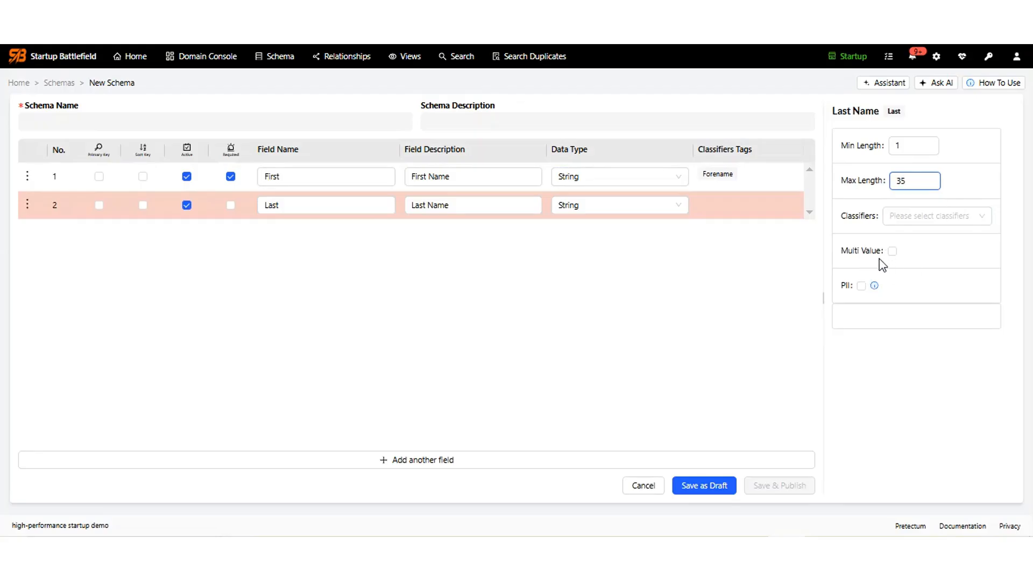
pyautogui.click(898, 216)
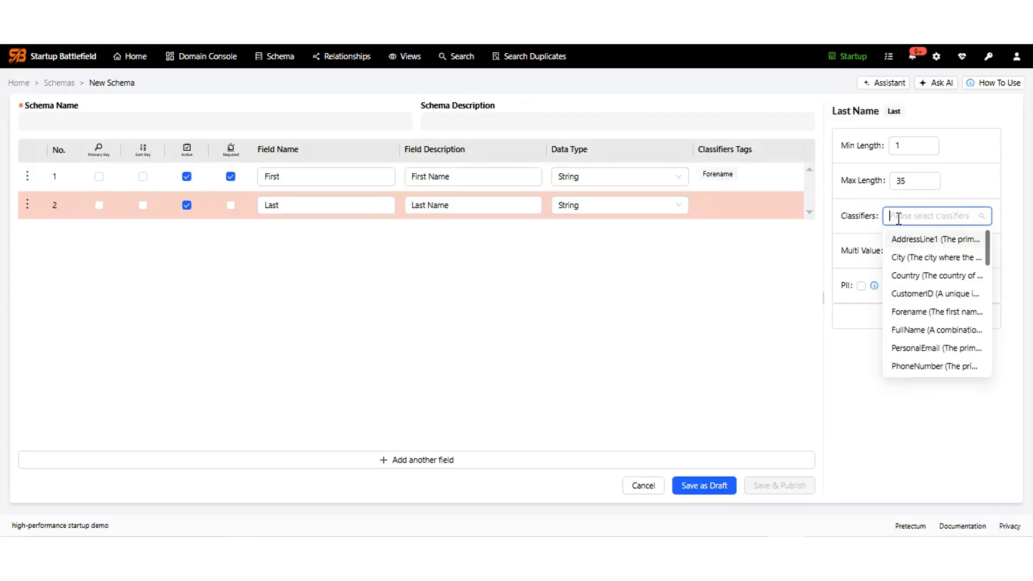
pyautogui.write('last')
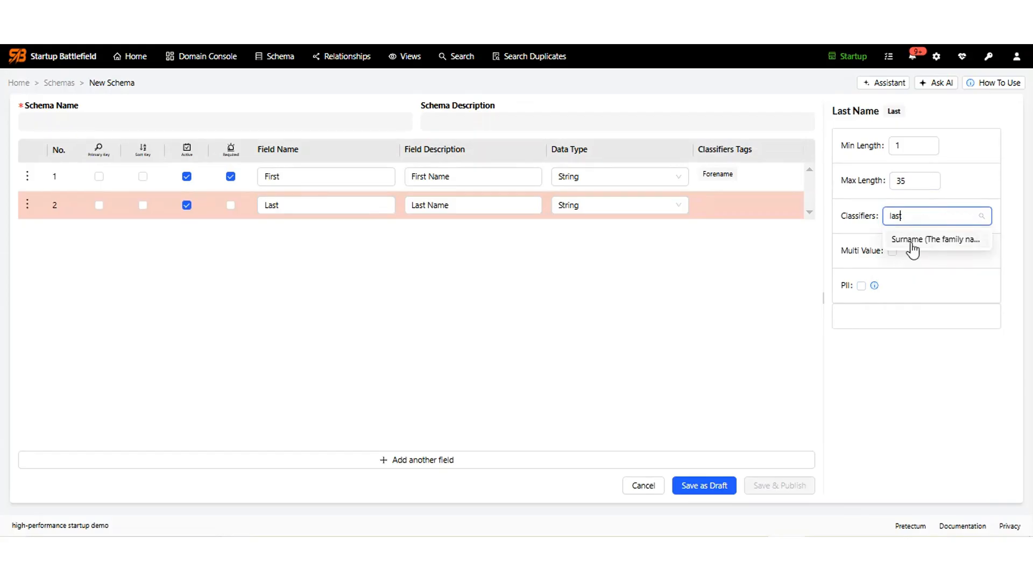
pyautogui.click(908, 243)
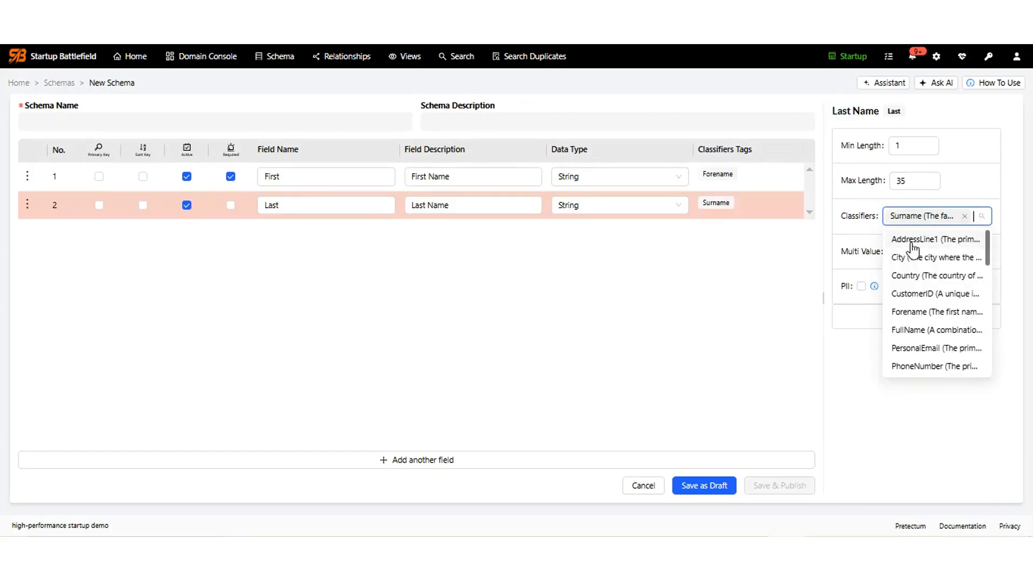
# Add a third field named Email with the description Email Address.
pyautogui.click(387, 461)
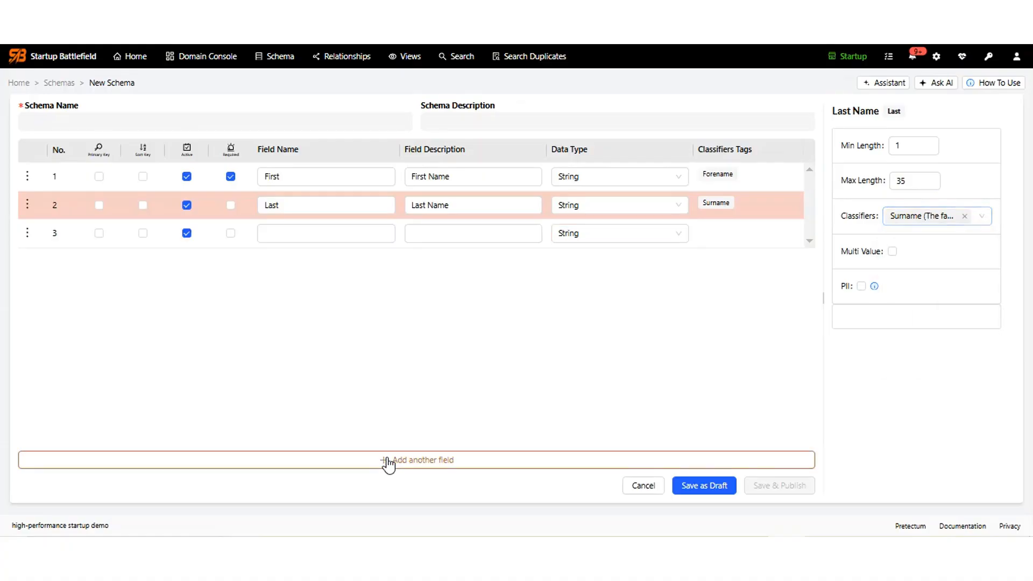
pyautogui.click(300, 234)
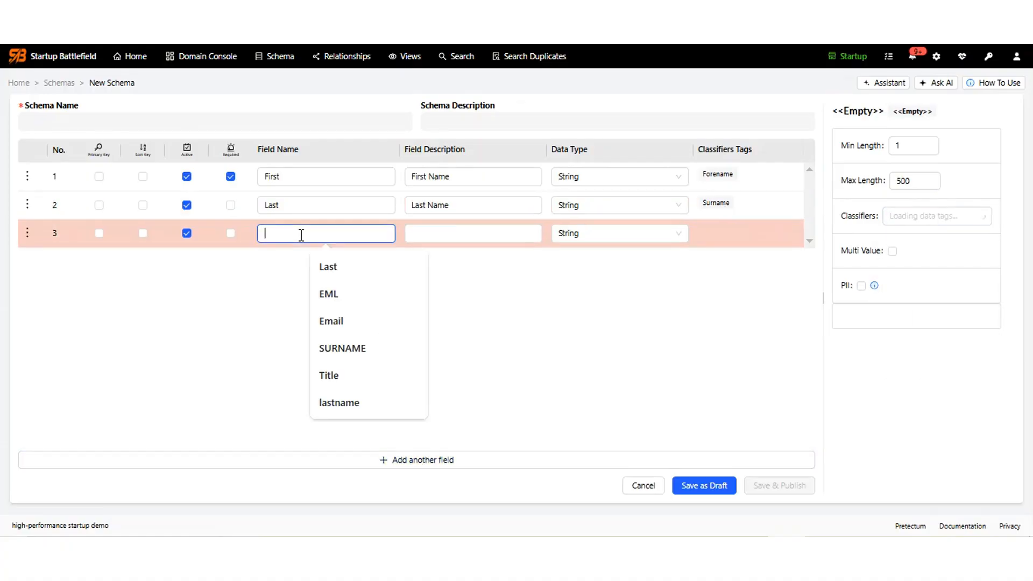
pyautogui.write('Email')
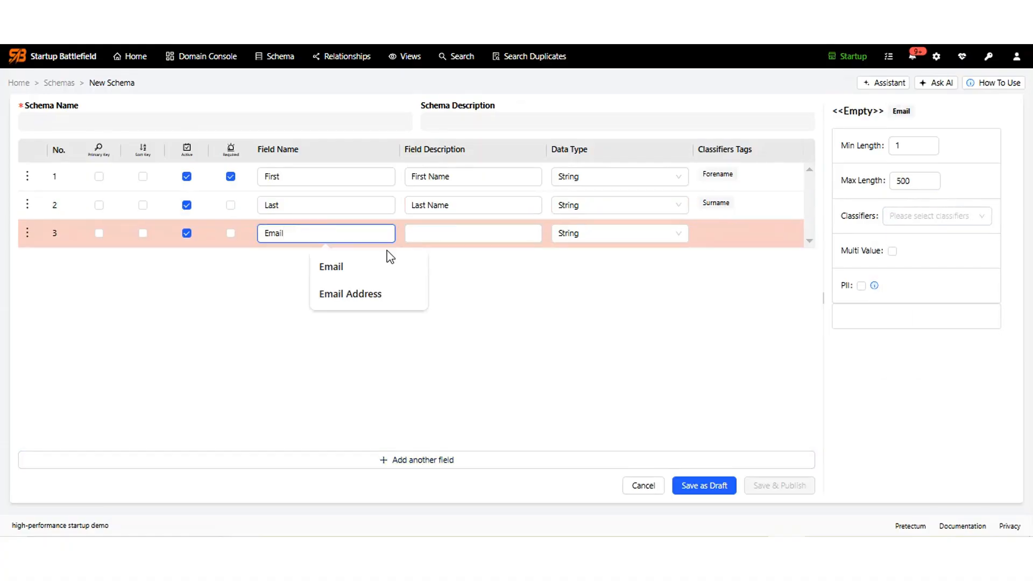
pyautogui.click(340, 267)
pyautogui.click(466, 235)
pyautogui.write('Email Address')
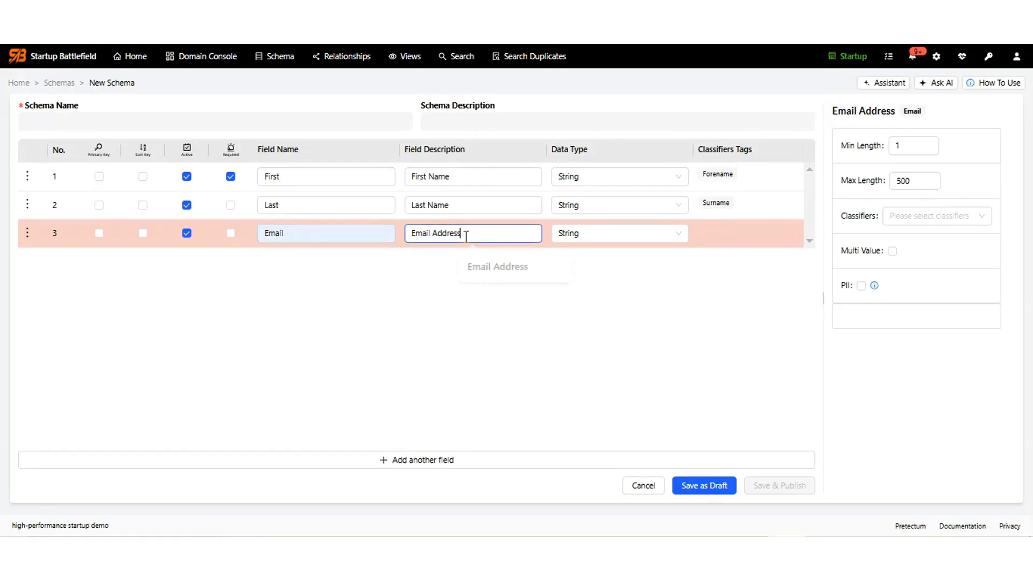
pyautogui.press('Tab')
# Set the Email field to the Email data type, max length 128, and the PersonalEmail classifier.
pyautogui.write('E')
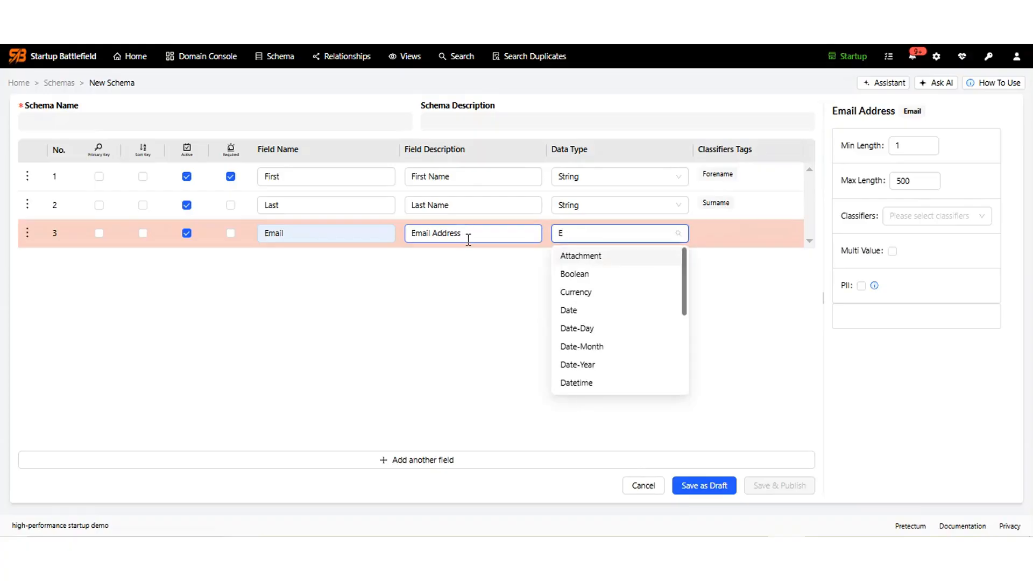
pyautogui.write('m')
pyautogui.click(572, 257)
pyautogui.click(904, 182)
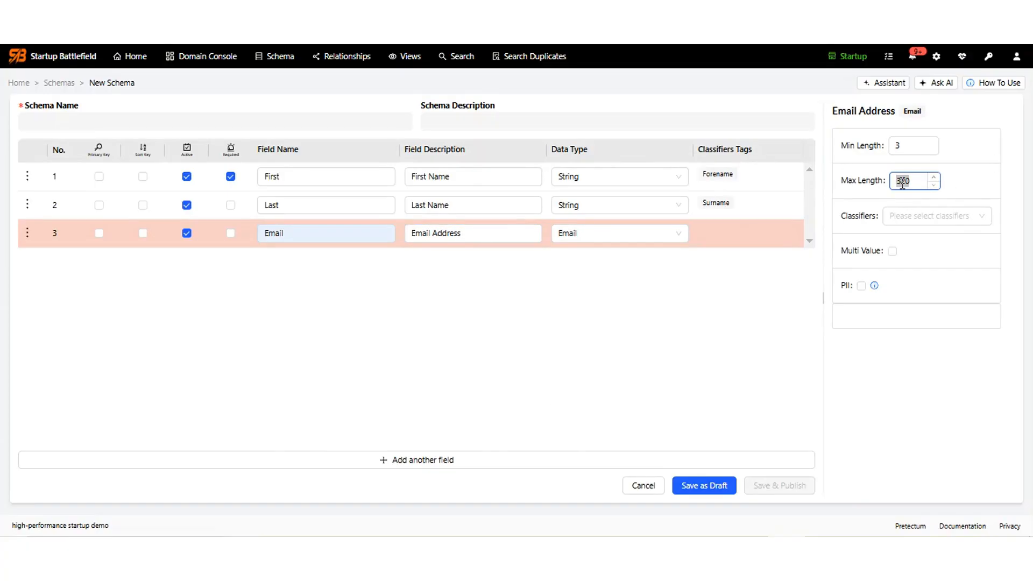
pyautogui.write('128')
pyautogui.click(911, 219)
pyautogui.write('per')
pyautogui.click(913, 258)
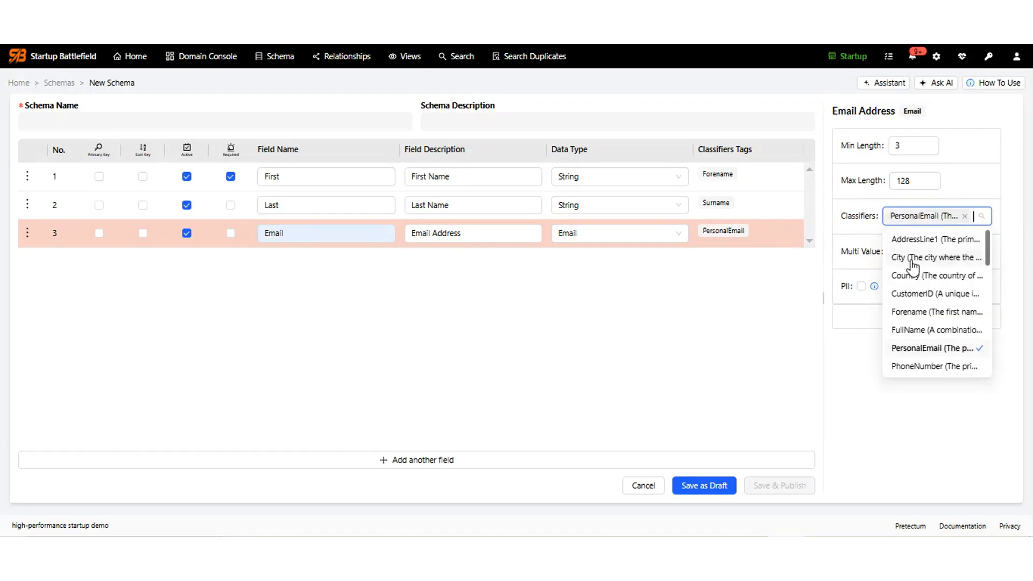
pyautogui.click(845, 272)
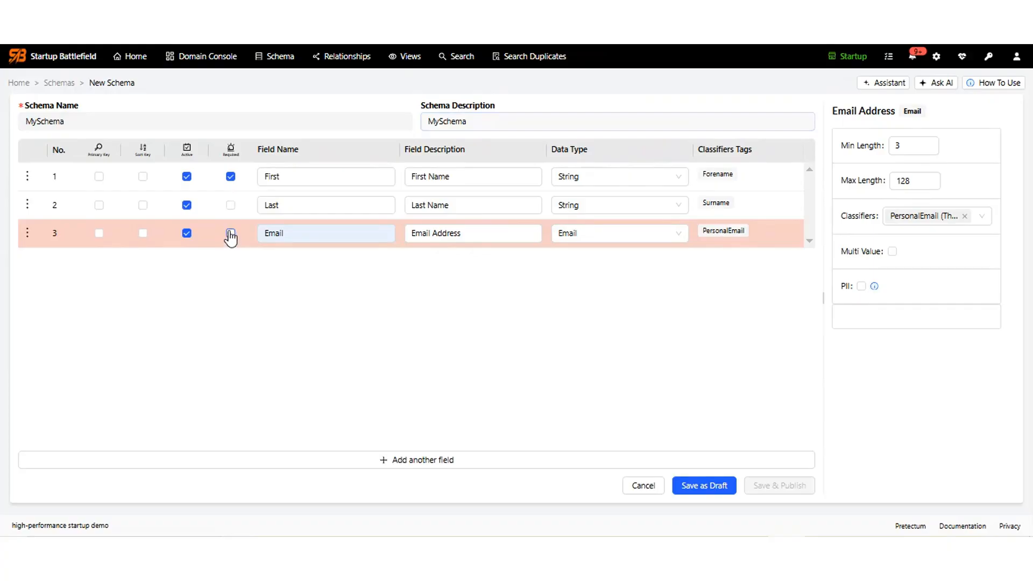
# Mark Last and Email required, save MySchema as a draft, and show its empty dataset list.
pyautogui.click(230, 234)
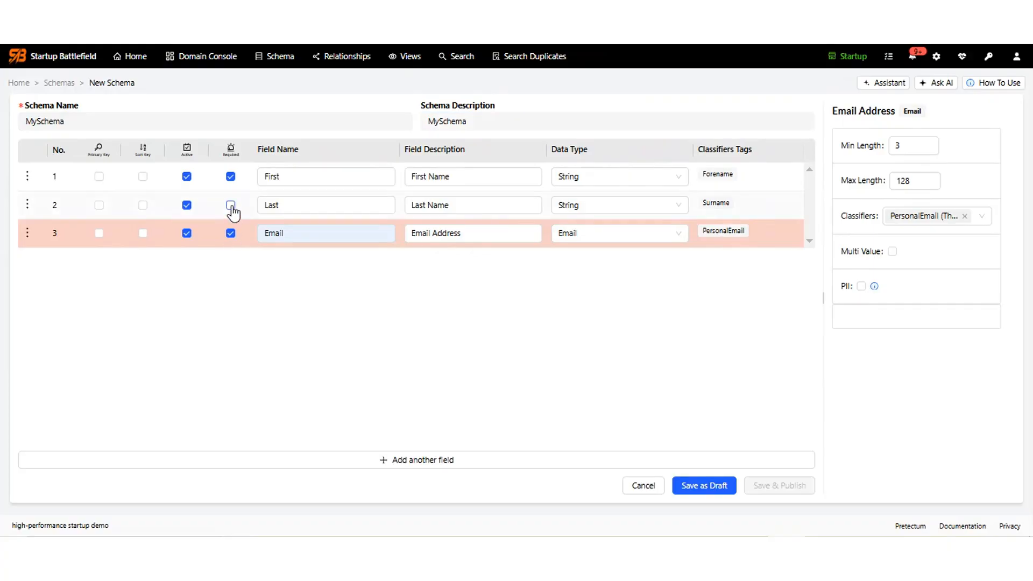
pyautogui.click(231, 206)
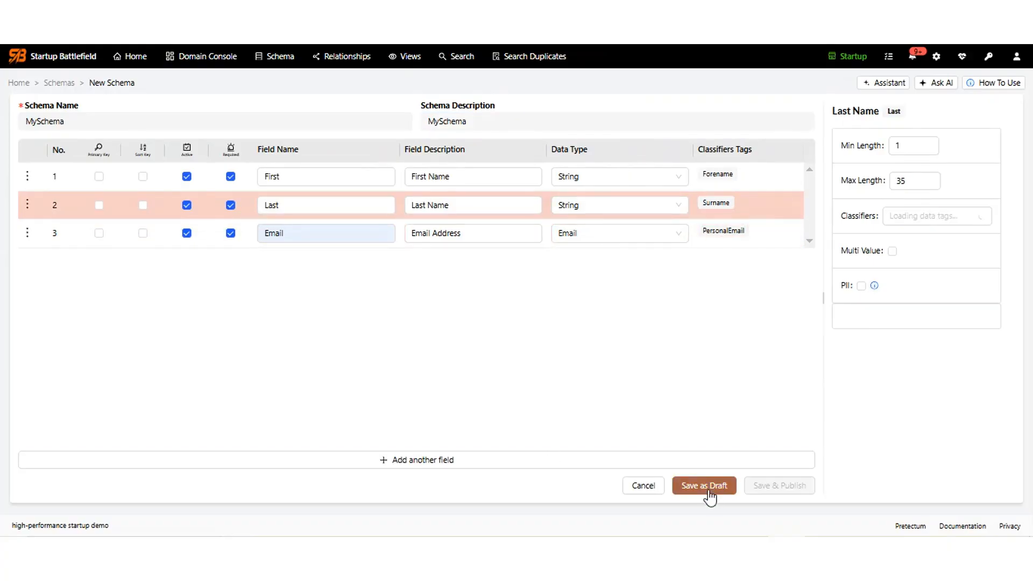
pyautogui.click(708, 489)
pyautogui.click(614, 333)
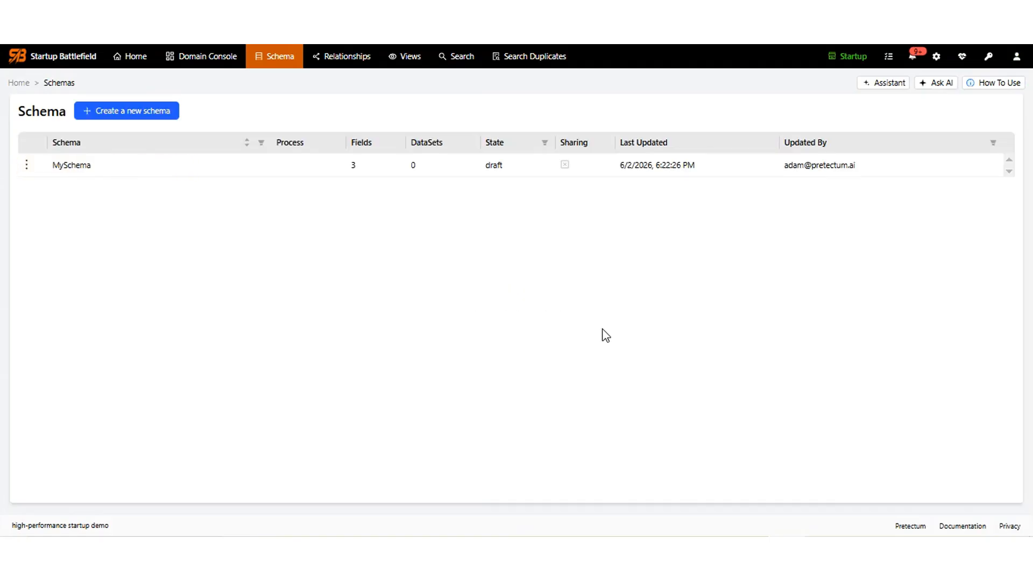
pyautogui.click(154, 171)
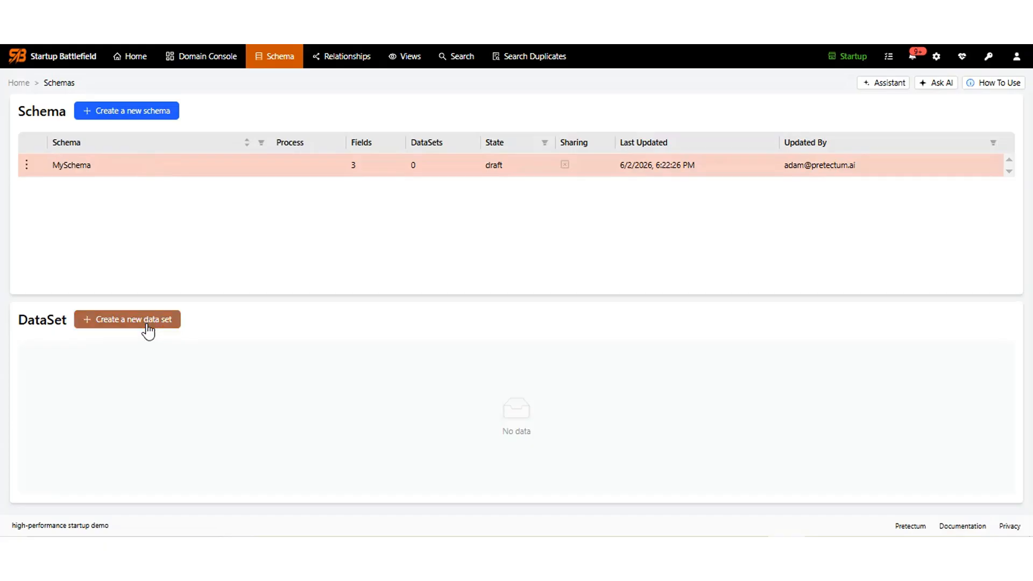
# Save a new MySchema dataset with name MyData and description MyData.
pyautogui.click(148, 321)
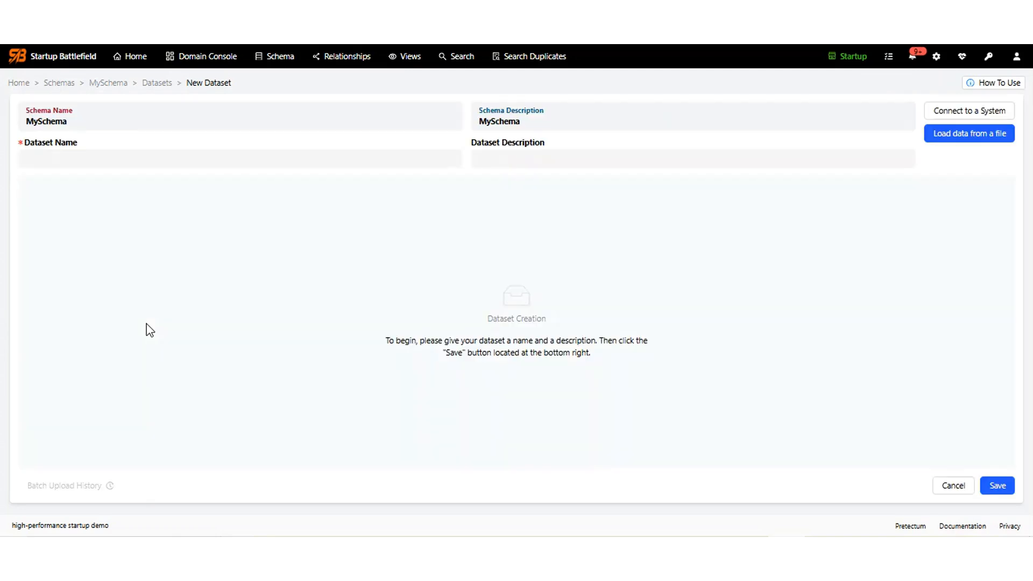
pyautogui.click(150, 156)
pyautogui.write('m')
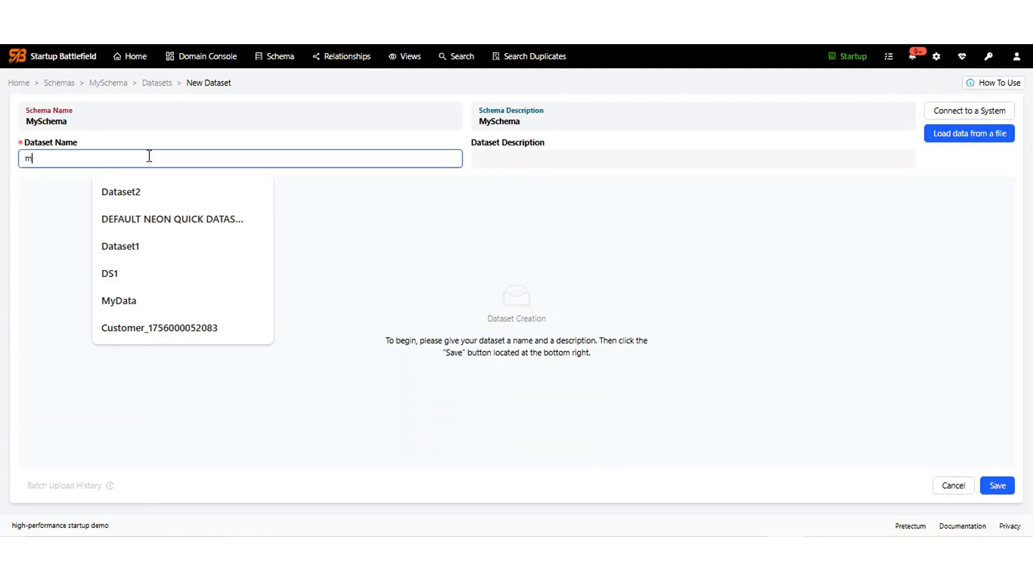
pyautogui.write('YdATA')
pyautogui.press('Tab')
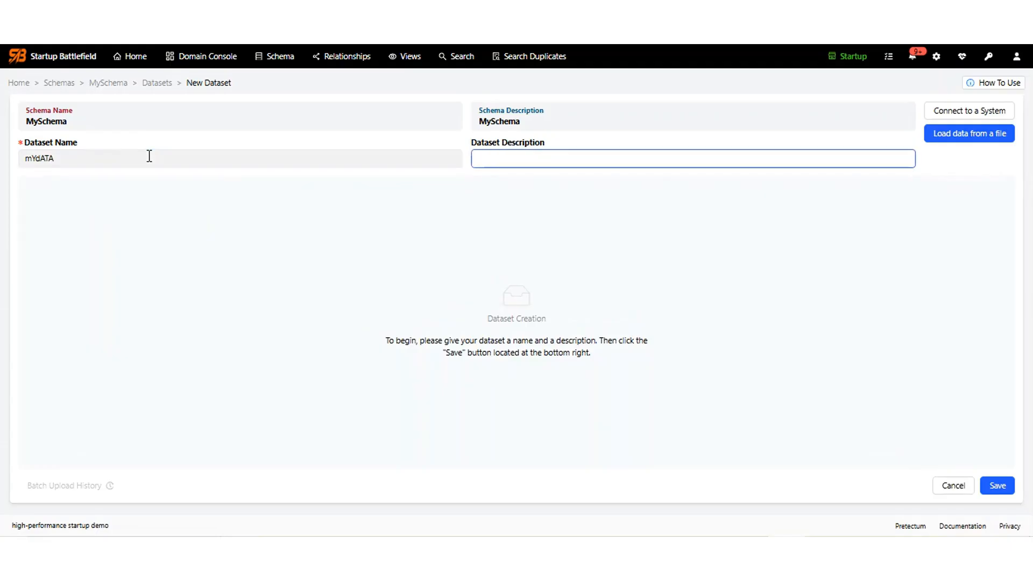
pyautogui.doubleClick(149, 156)
pyautogui.write('M')
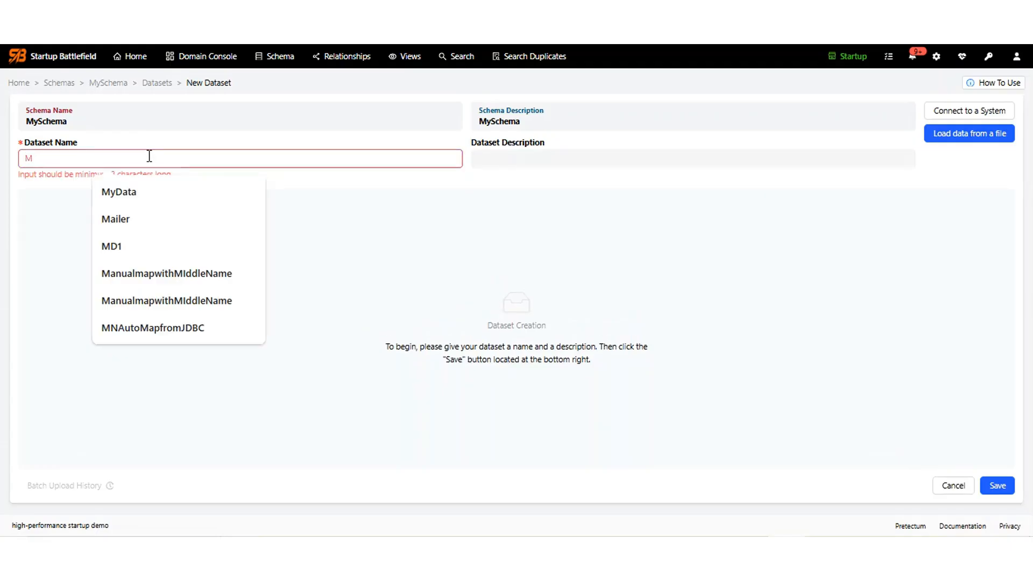
pyautogui.write('yData')
pyautogui.press('Tab')
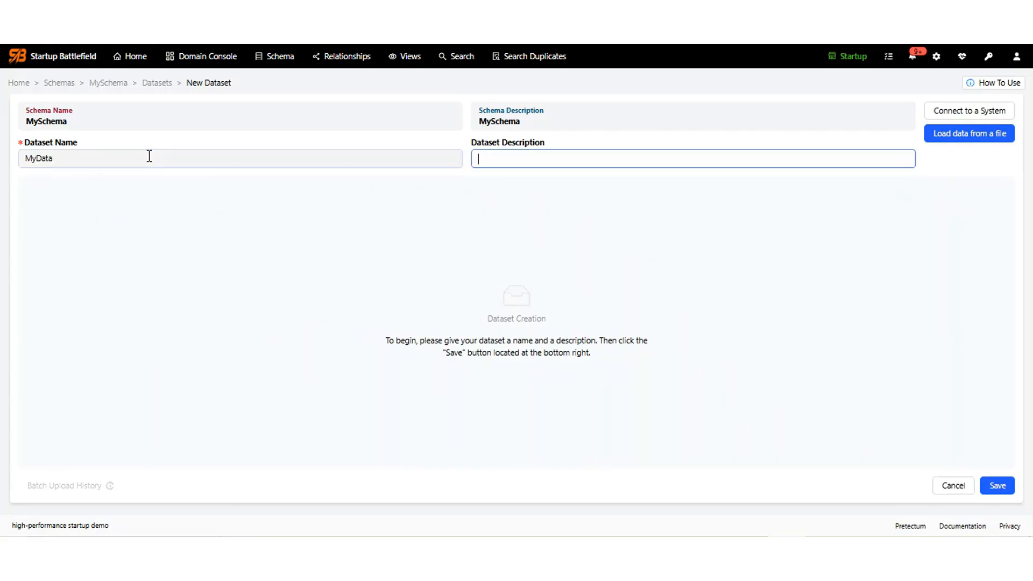
pyautogui.write('MyData')
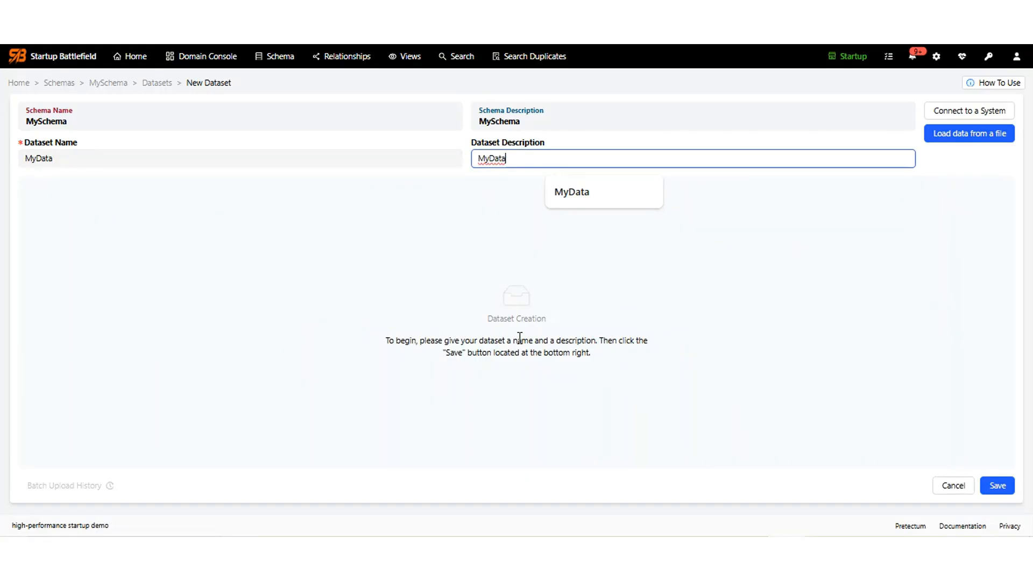
pyautogui.click(1000, 487)
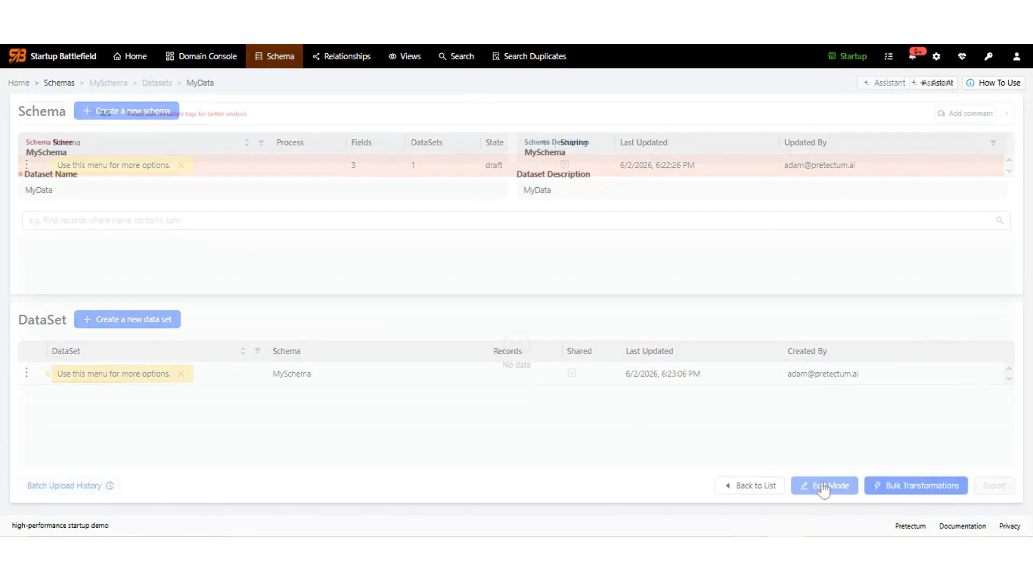
# Open MyData and save a first record with a first initial, surname and e-mail address.
pyautogui.click(823, 487)
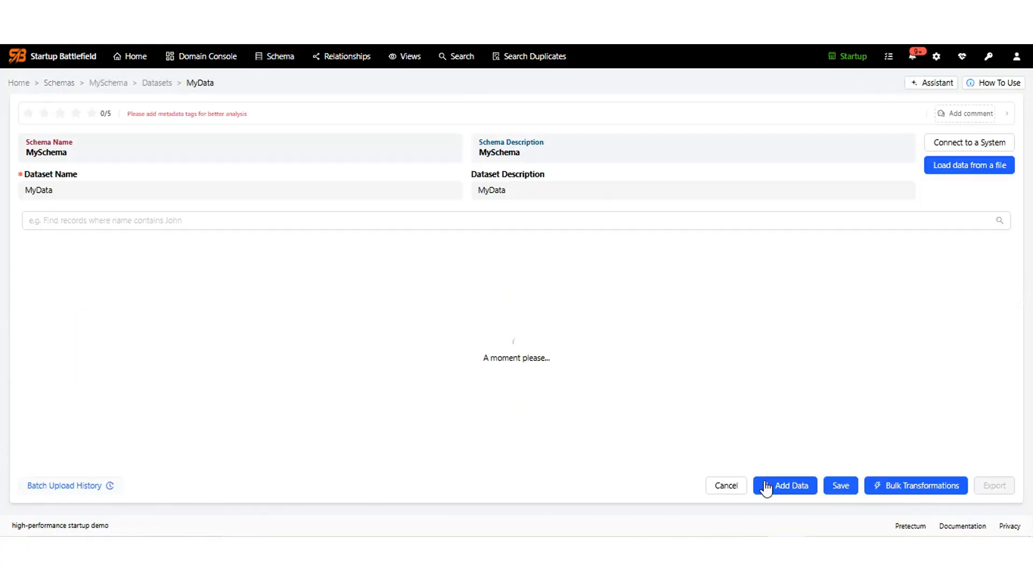
pyautogui.click(783, 487)
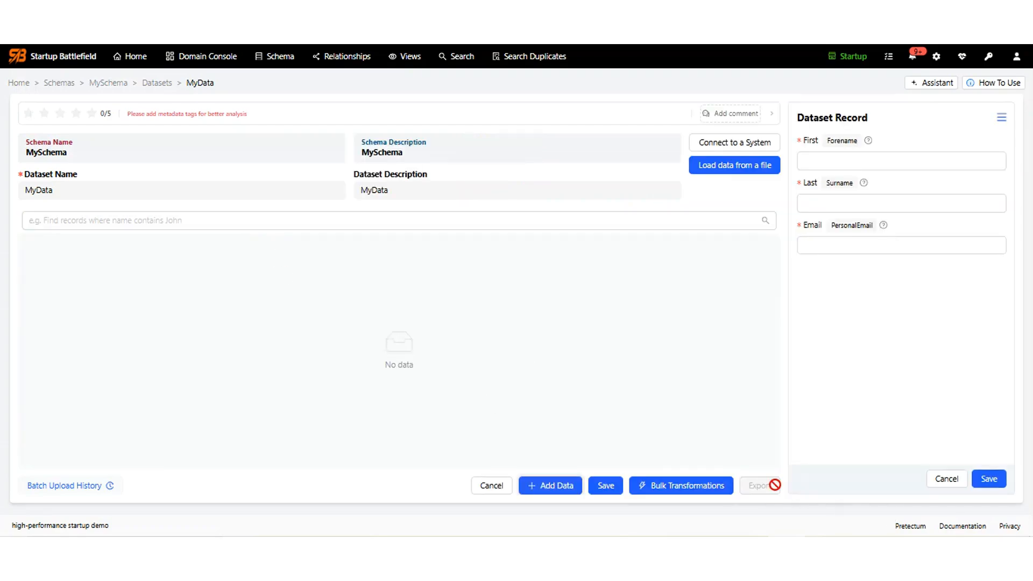
pyautogui.click(842, 158)
pyautogui.write('J')
pyautogui.press('Tab')
pyautogui.write('Bloggs')
pyautogui.press('Tab')
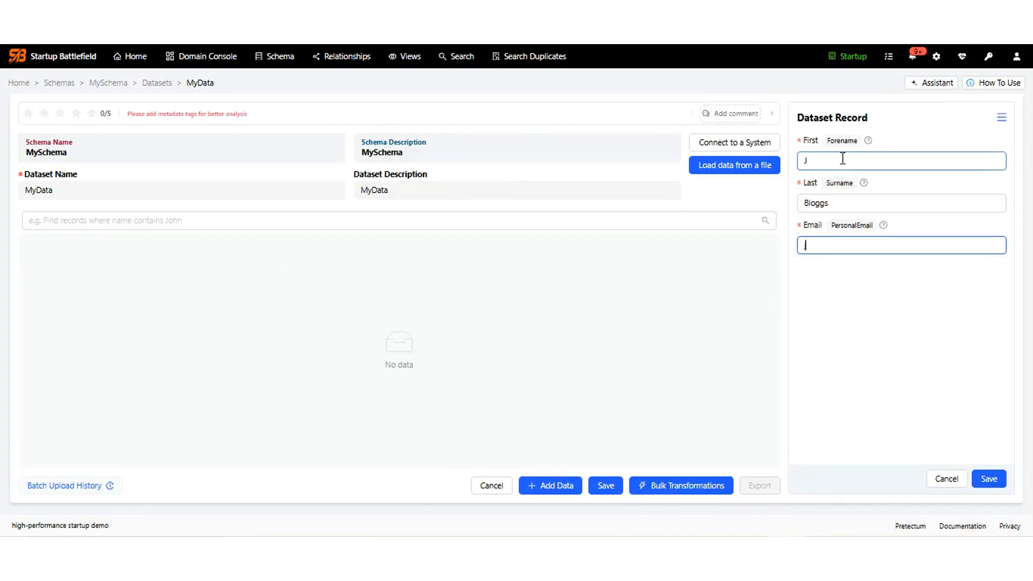
pyautogui.write('j@bloggs.com')
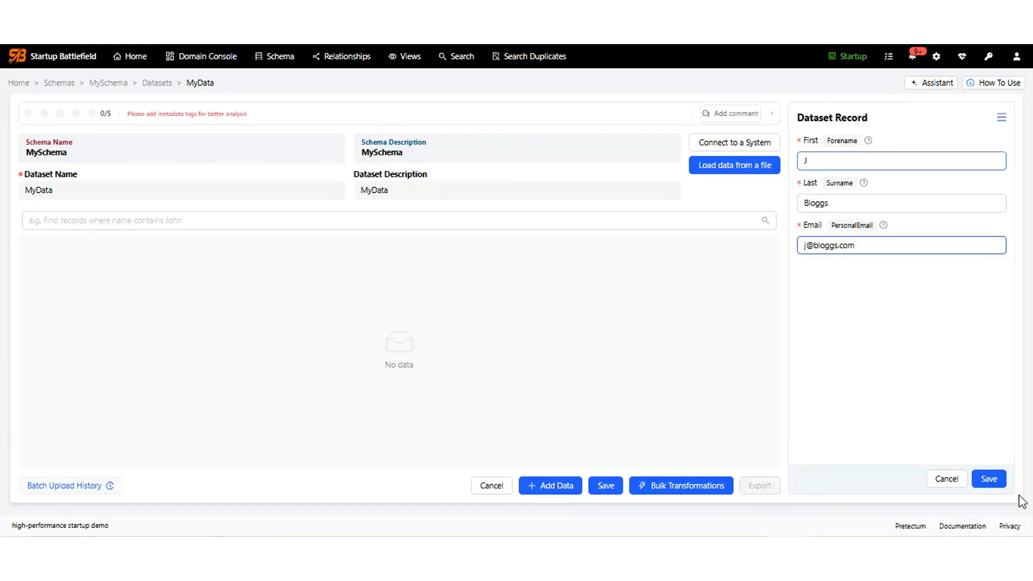
pyautogui.click(994, 481)
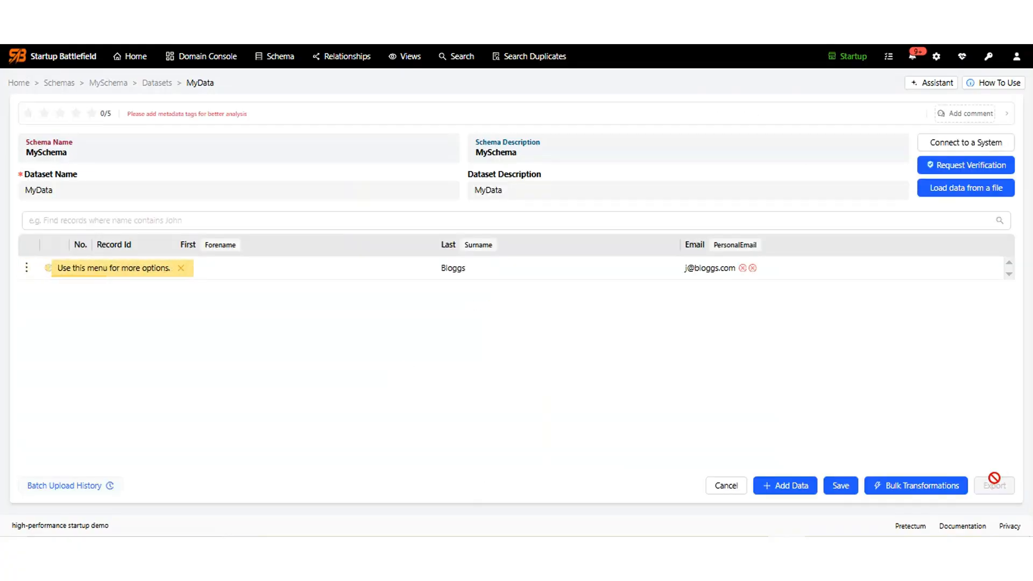
# Save a second record with a full first name and the same surname and e-mail.
pyautogui.click(785, 486)
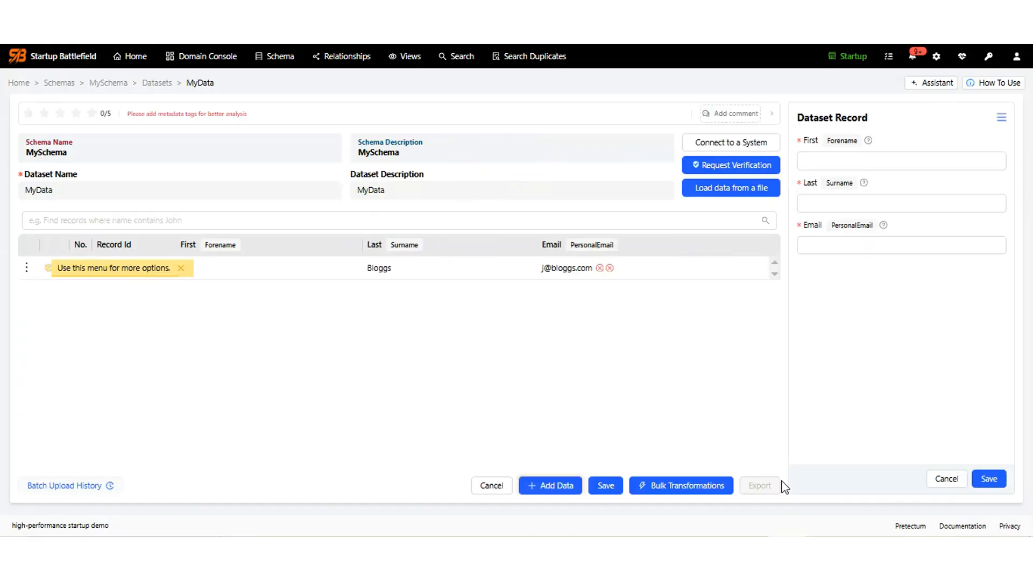
pyautogui.click(833, 161)
pyautogui.write('JoeBloggs')
pyautogui.press('BackSpace')
pyautogui.press('BackSpace')
pyautogui.press('BackSpace')
pyautogui.press('Tab')
pyautogui.write('Bloggs')
pyautogui.press('Tab')
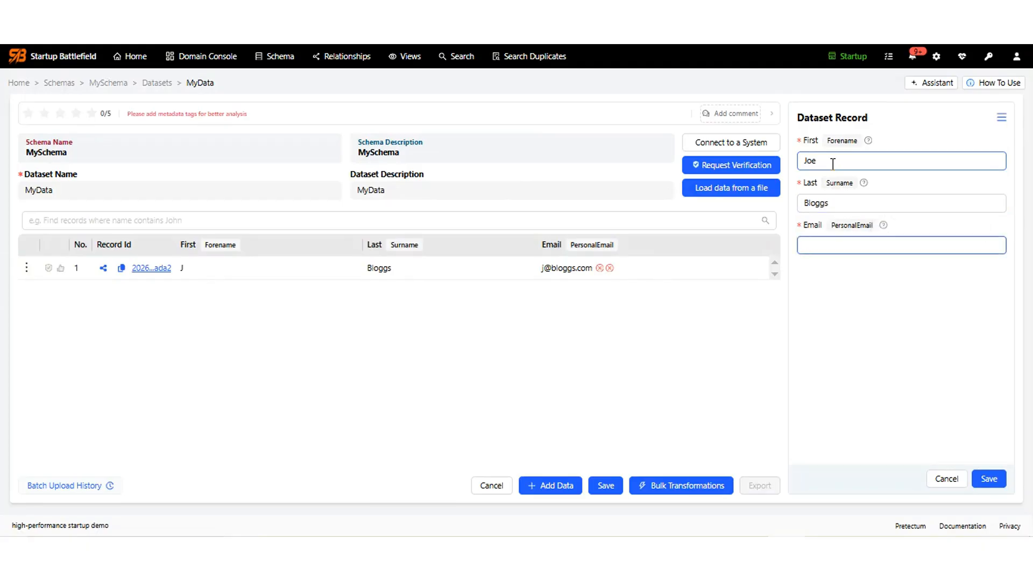
pyautogui.write('j@bloggs,')
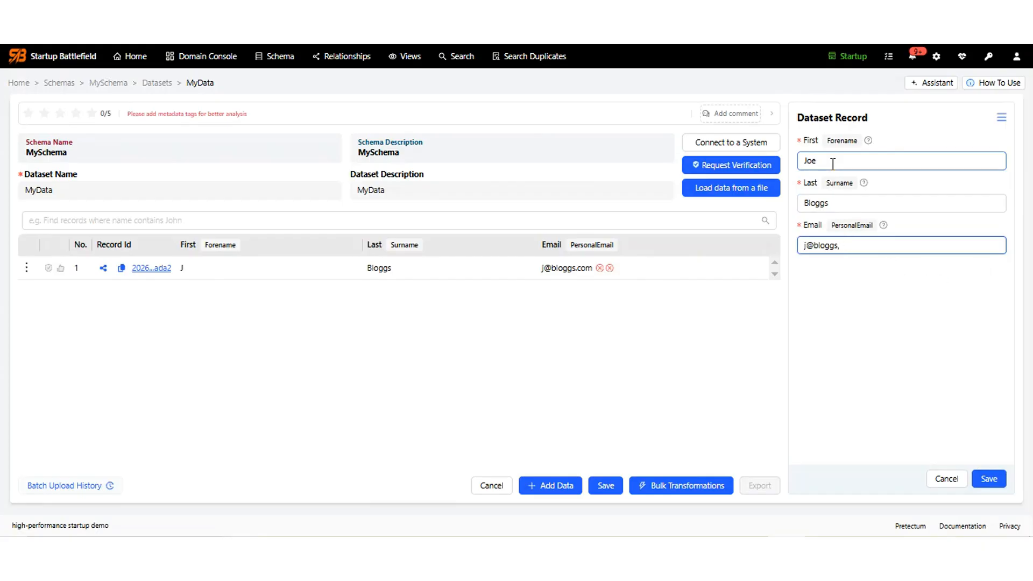
pyautogui.press('BackSpace')
pyautogui.write('.com')
pyautogui.click(996, 483)
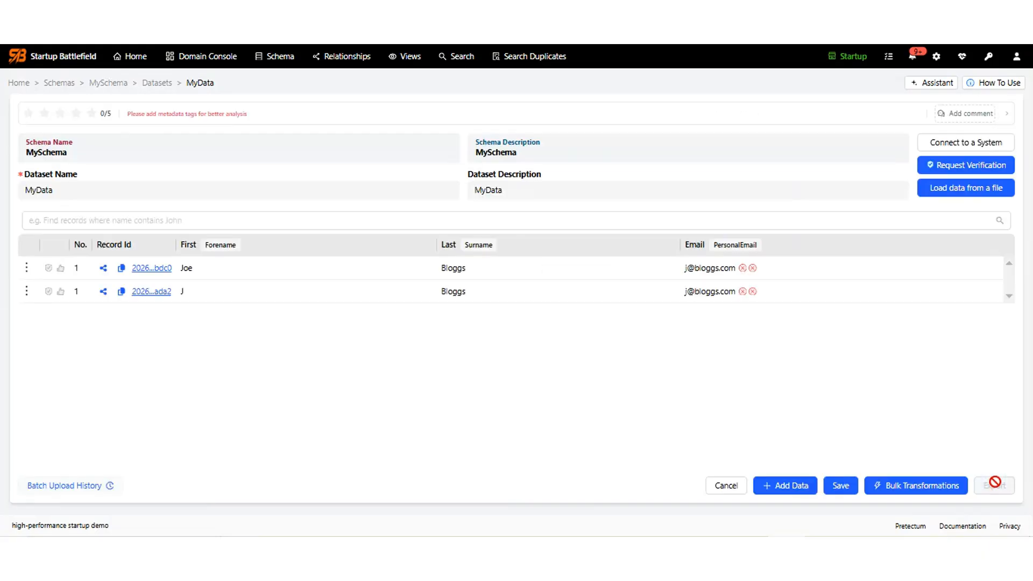
# Save a third record with the whole name in First, no surname, and the shared e-mail, despite warnings.
pyautogui.click(794, 487)
pyautogui.click(828, 163)
pyautogui.write('JoeBloggs')
pyautogui.press('Tab')
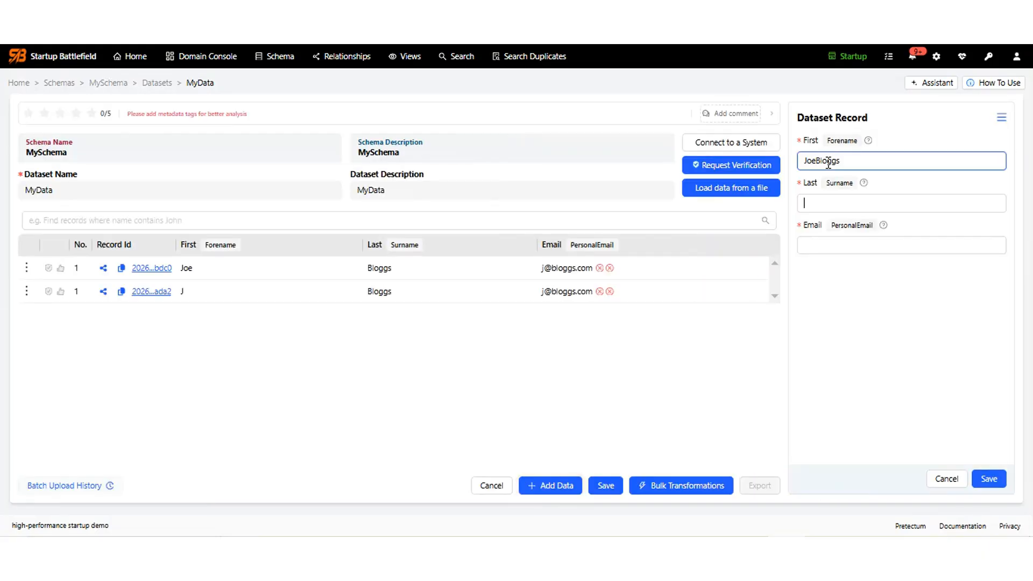
pyautogui.press('Tab')
pyautogui.write('j')
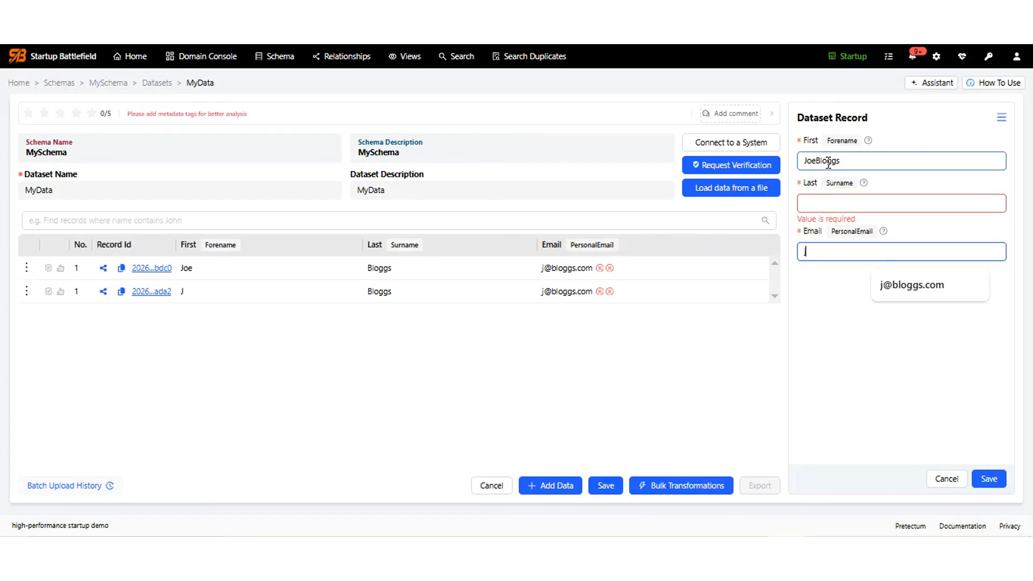
pyautogui.write('@bloggs.com')
pyautogui.click(984, 480)
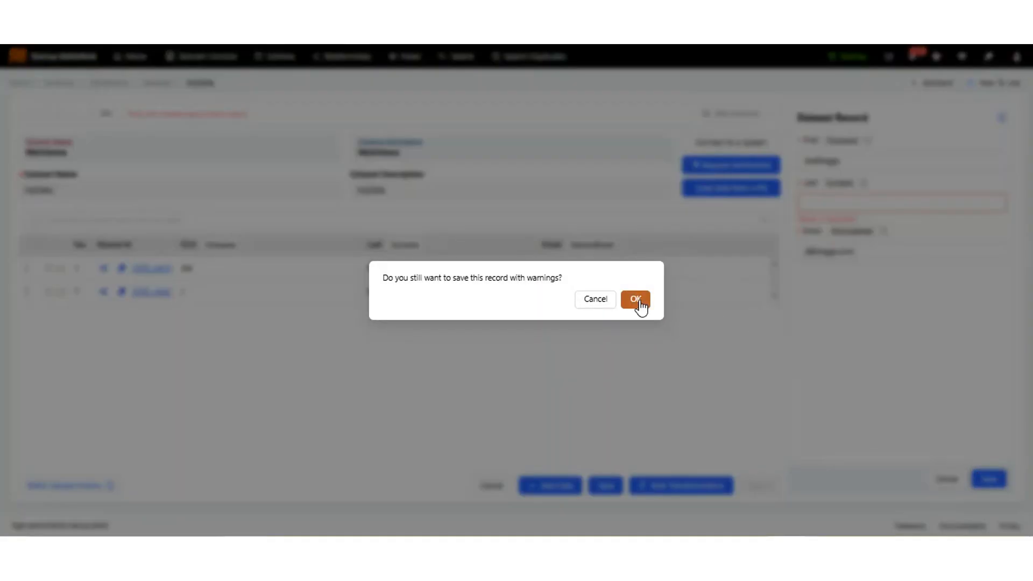
pyautogui.click(637, 300)
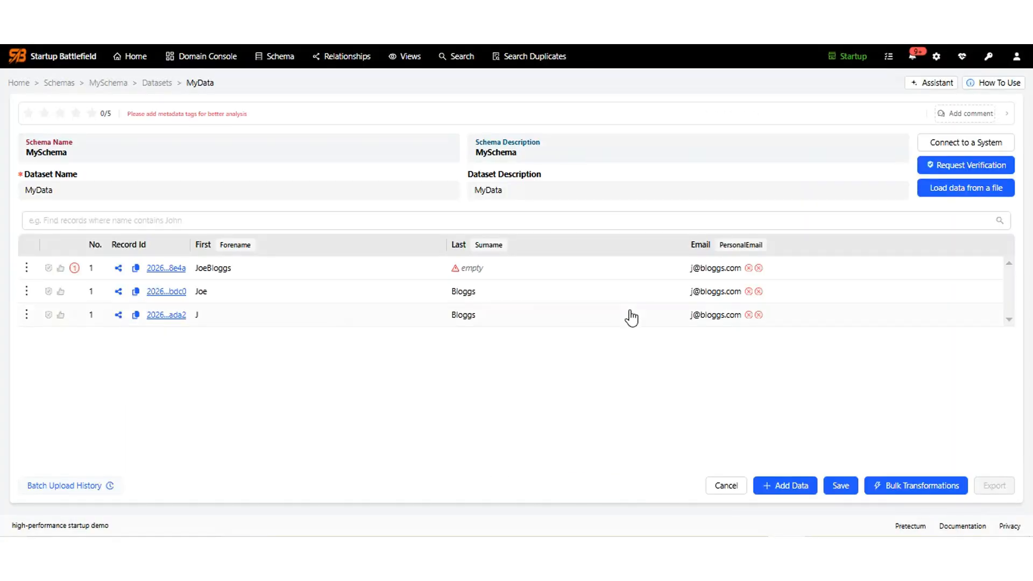
pyautogui.moveTo(75, 270)
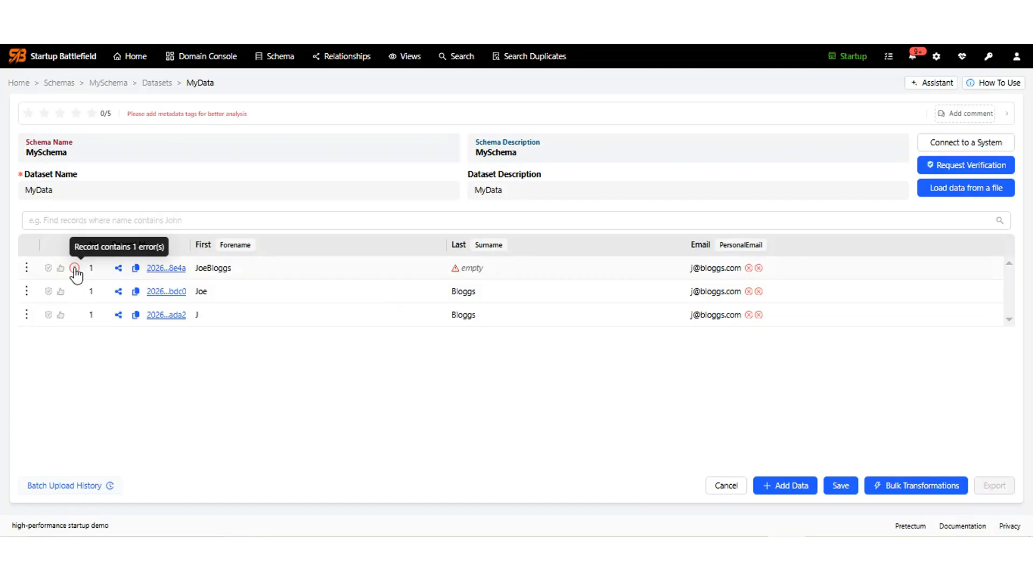
pyautogui.moveTo(455, 275)
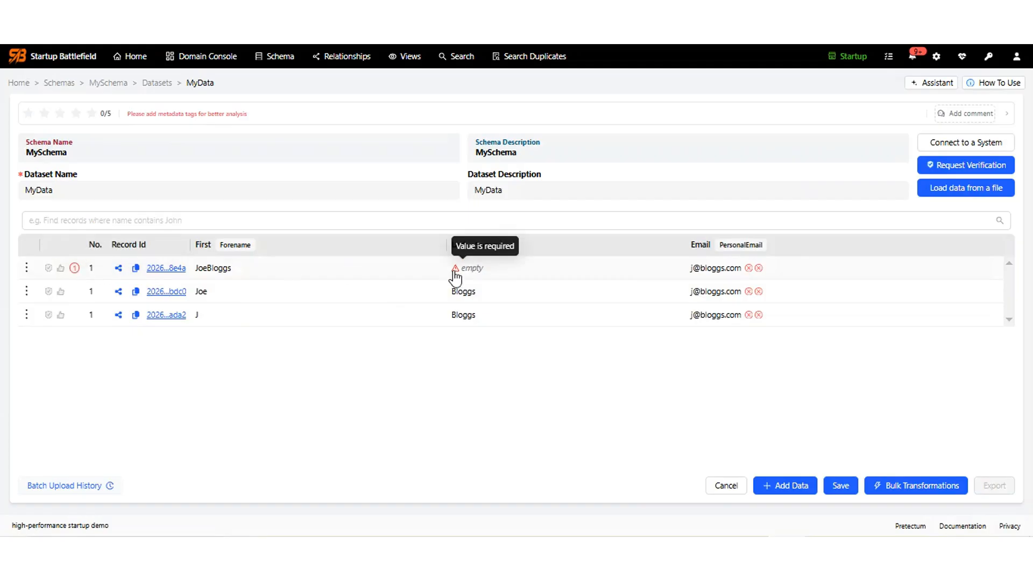
# Save a fourth record whose e-mail address contains a comma, accepting the validation warning.
pyautogui.click(787, 486)
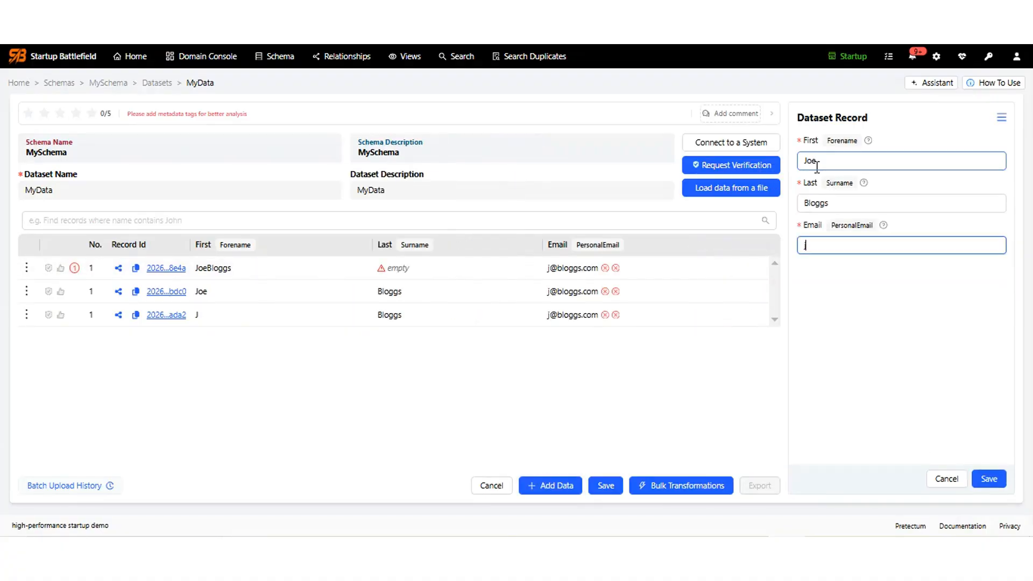
pyautogui.write('joe@bloggs.com')
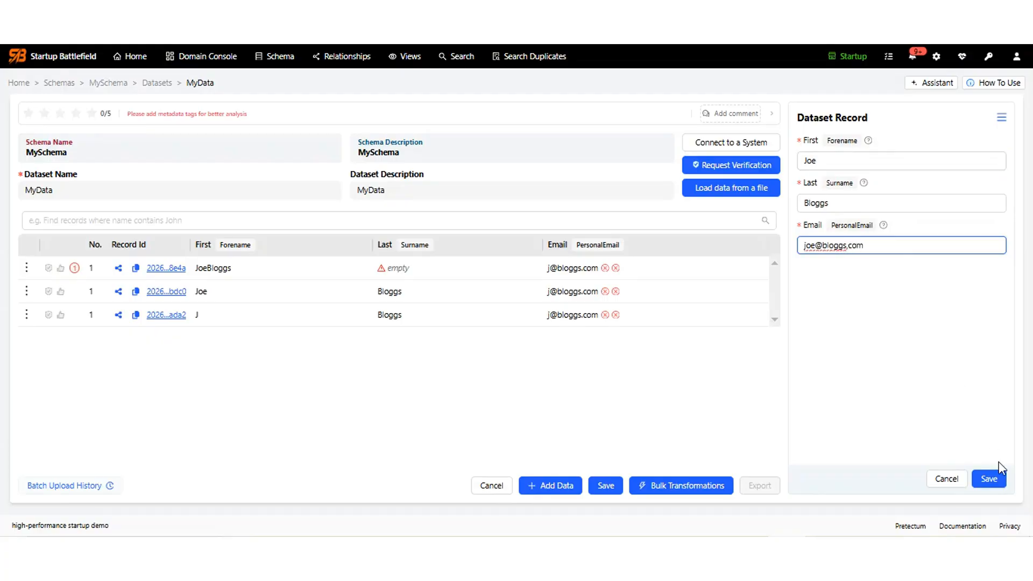
pyautogui.click(989, 478)
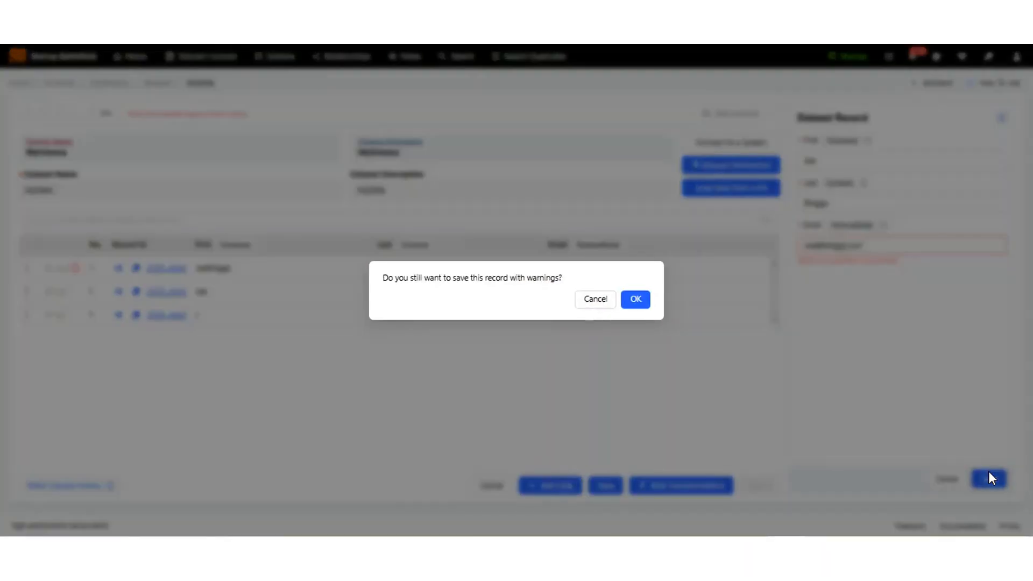
pyautogui.click(635, 299)
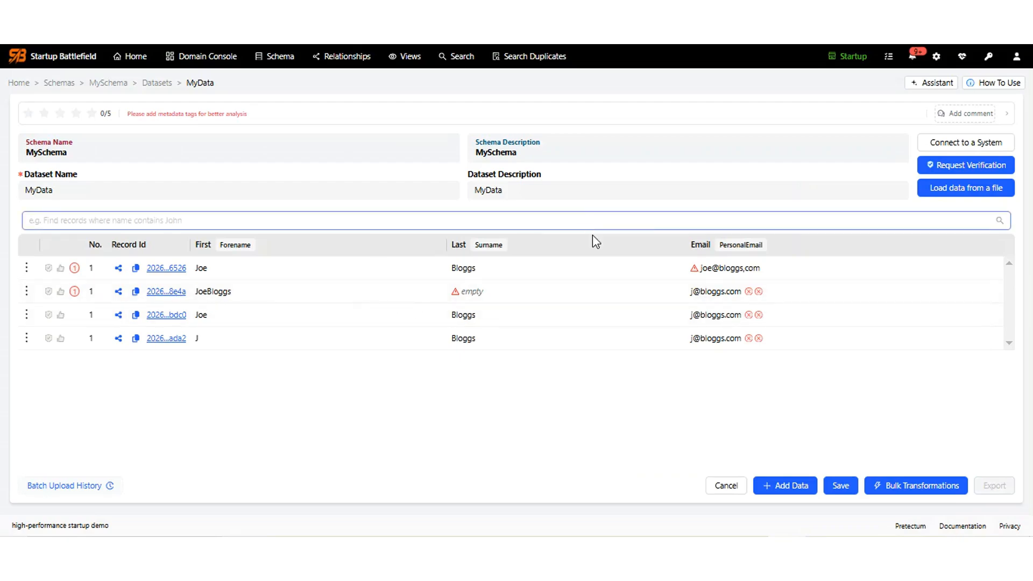
pyautogui.moveTo(696, 273)
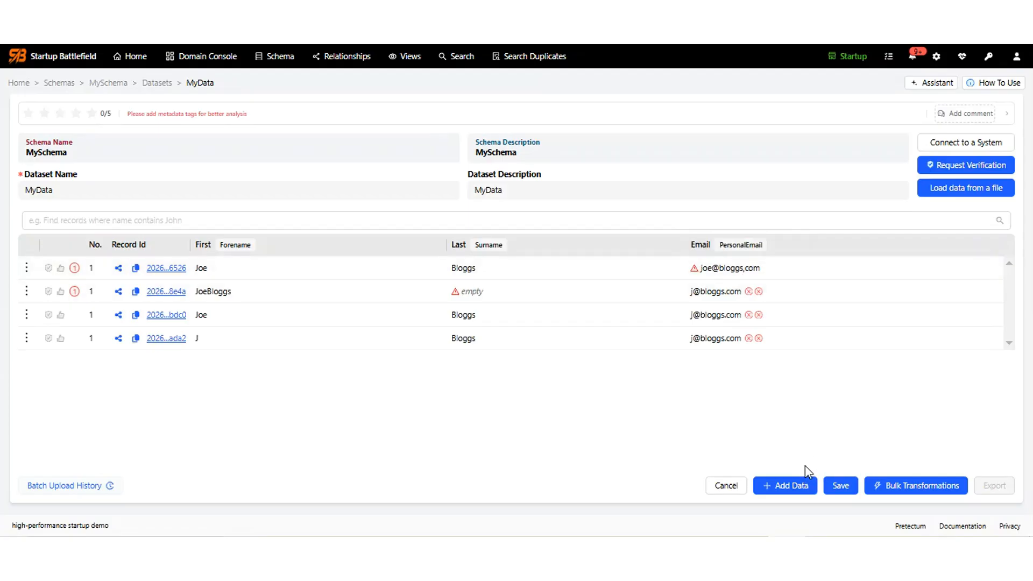
pyautogui.click(941, 143)
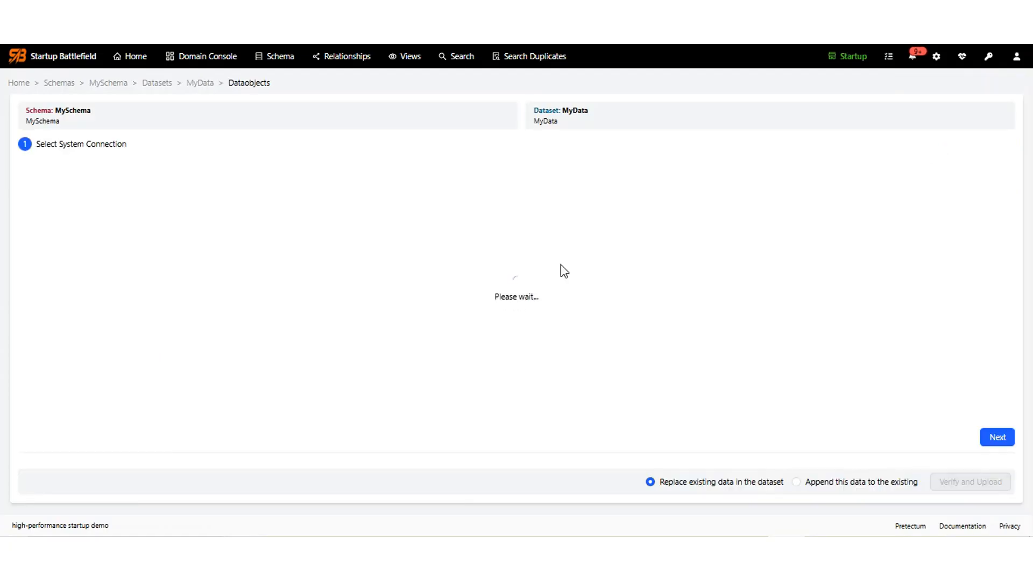
# Append data from the PostgreSQL connection using the Customers_Quick table as the source.
pyautogui.click(797, 483)
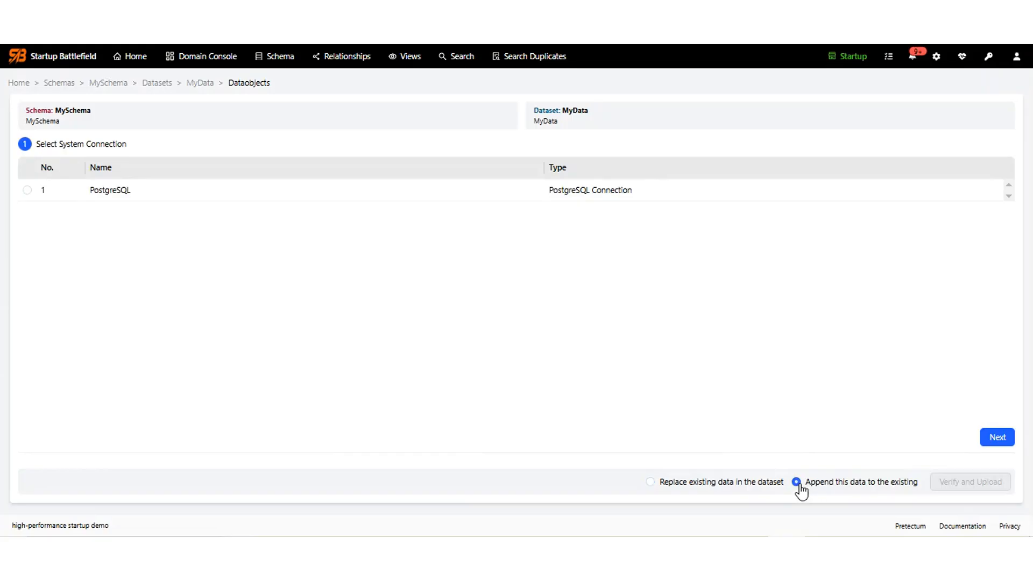
pyautogui.click(27, 190)
pyautogui.click(1002, 440)
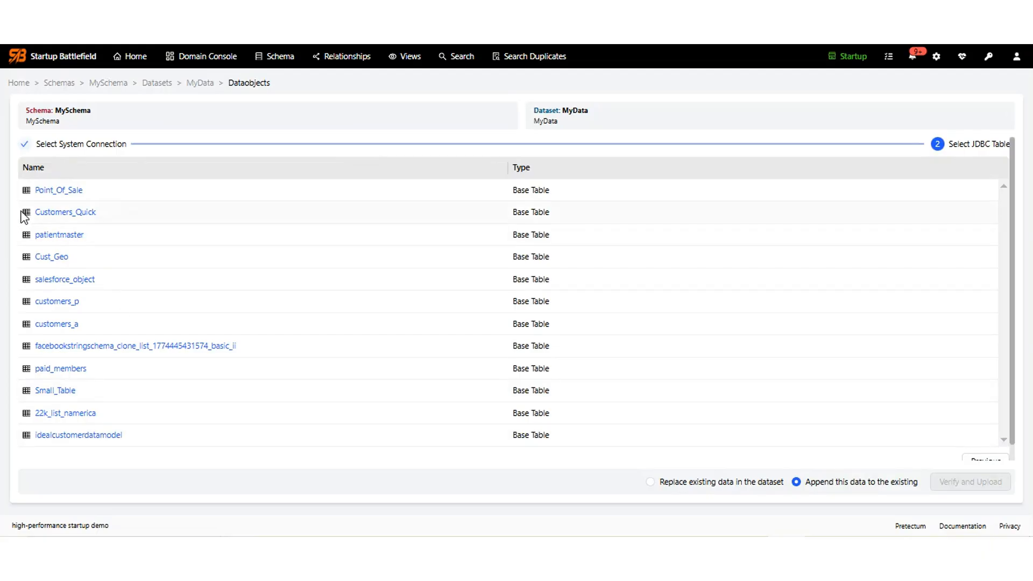
pyautogui.click(54, 214)
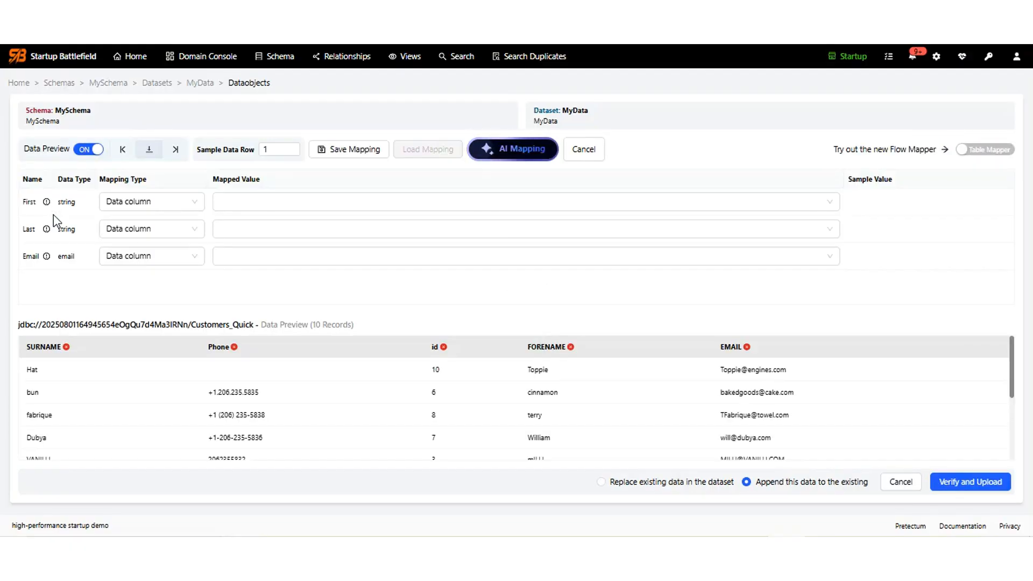
# Map Email to the EMAIL column, First to FORENAME and Last to SURNAME.
pyautogui.click(237, 227)
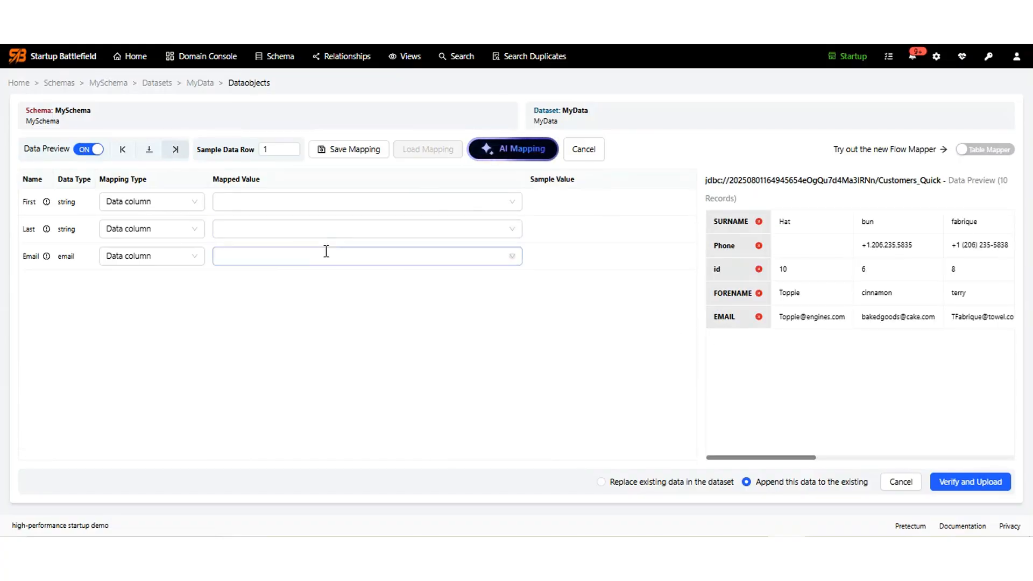
pyautogui.click(289, 260)
pyautogui.click(236, 279)
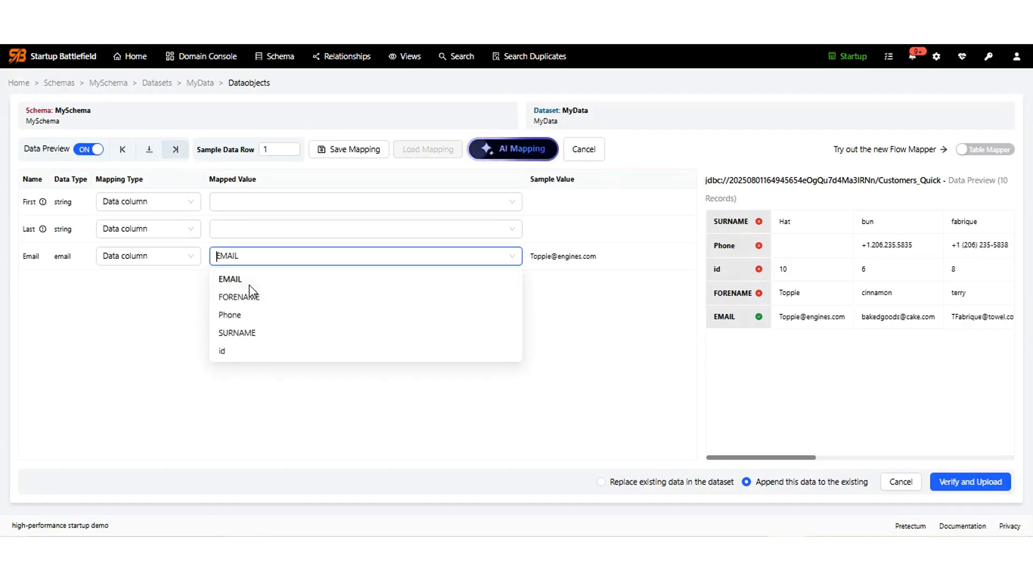
pyautogui.click(247, 204)
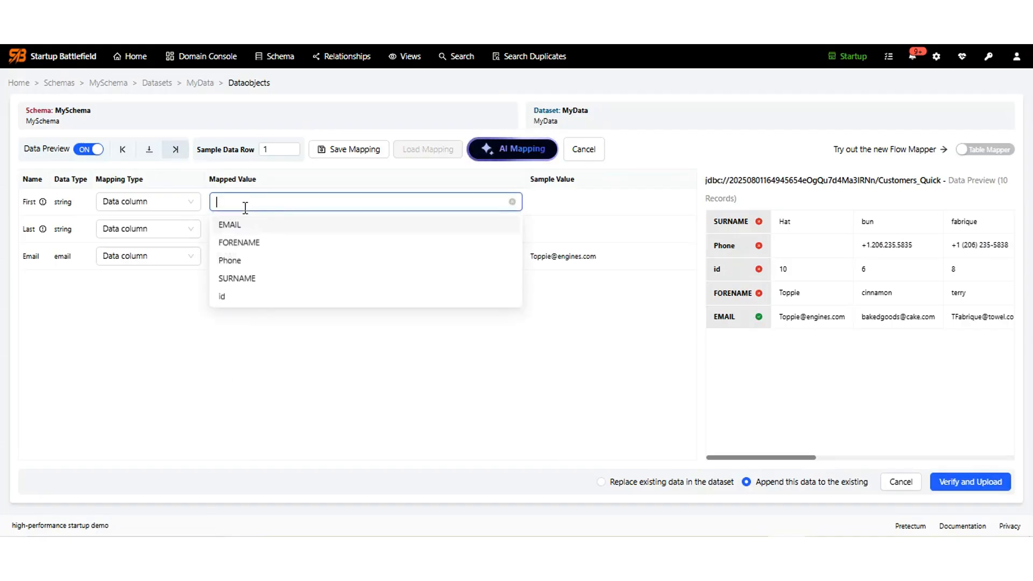
pyautogui.click(240, 243)
pyautogui.click(234, 231)
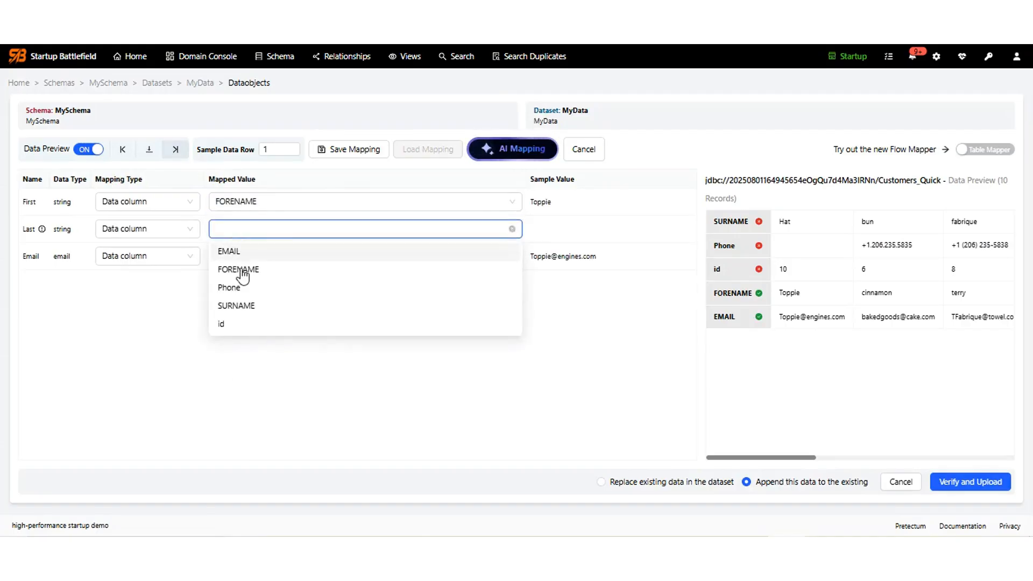
pyautogui.click(241, 307)
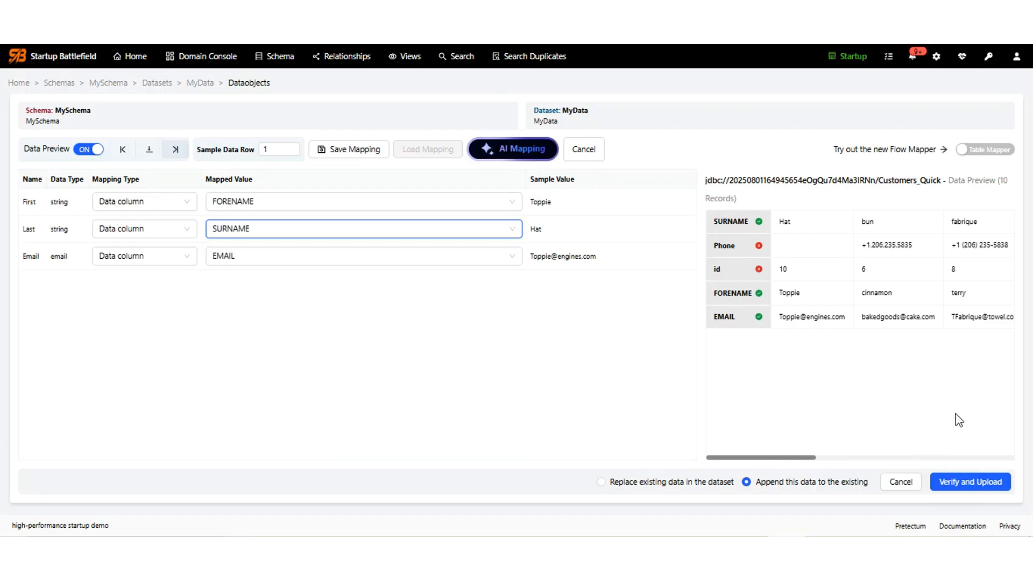
# Verify and upload the mapped records into MyData, inserting 10 records, then return home.
pyautogui.click(984, 490)
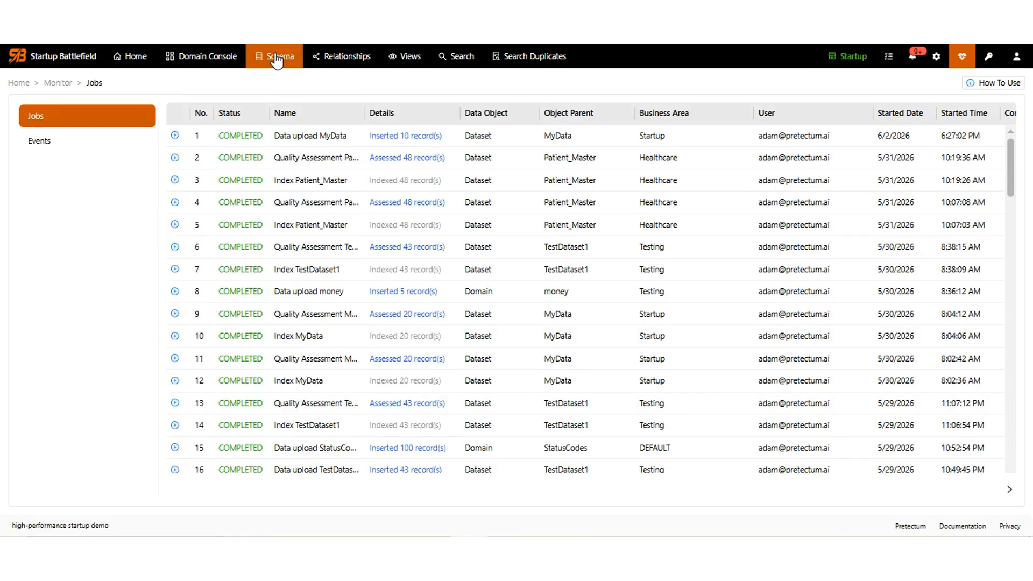
pyautogui.click(129, 56)
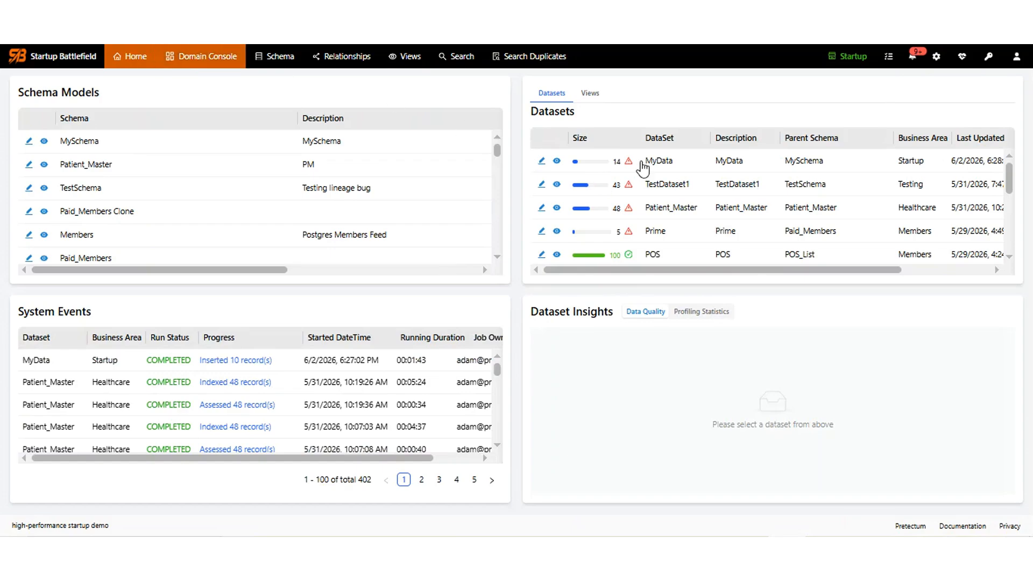
# Check MyData's 14-row validity results: 1 failure on First and 2 each on Last and Email.
pyautogui.click(650, 168)
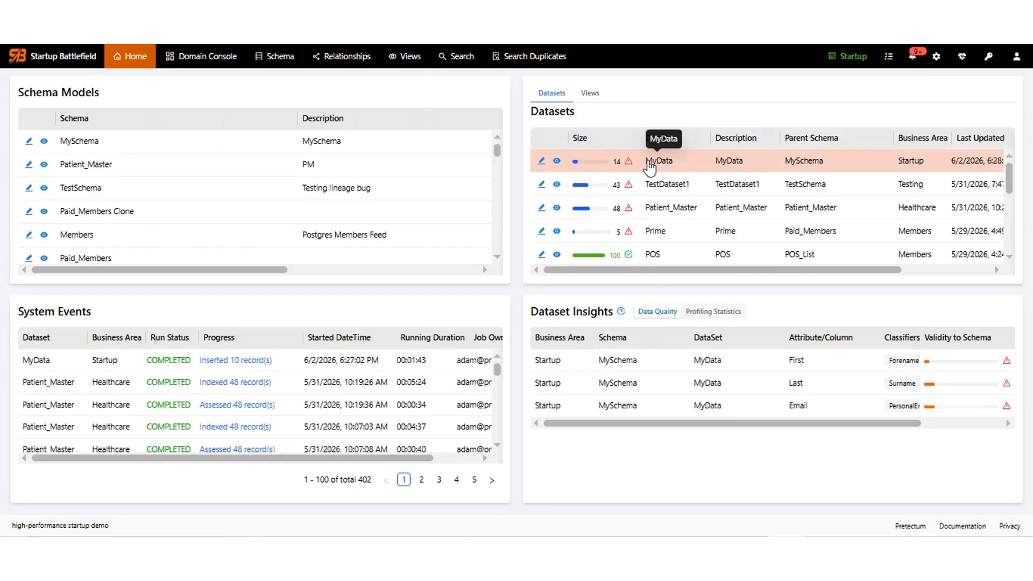
pyautogui.moveTo(966, 371)
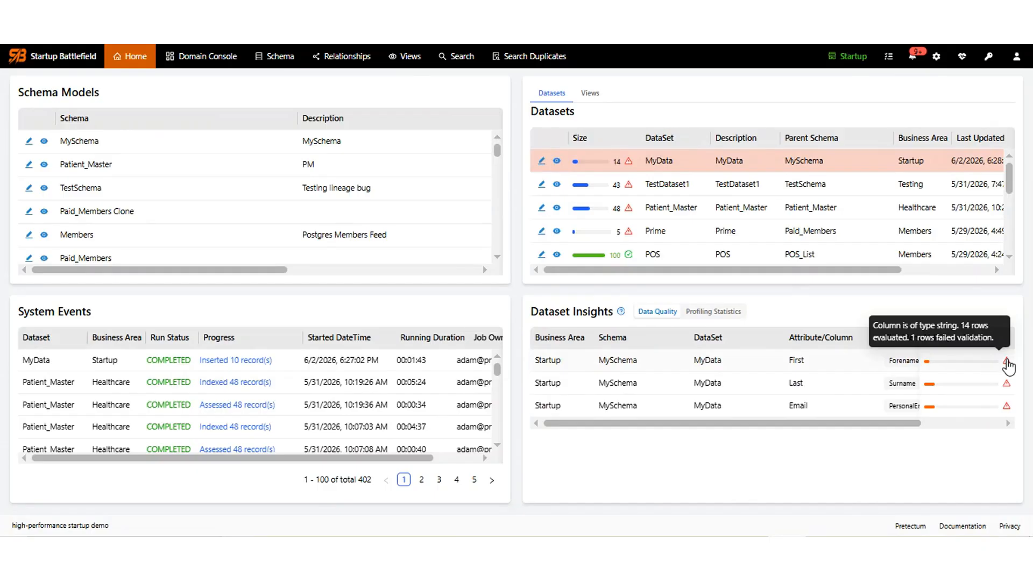
pyautogui.moveTo(1006, 390)
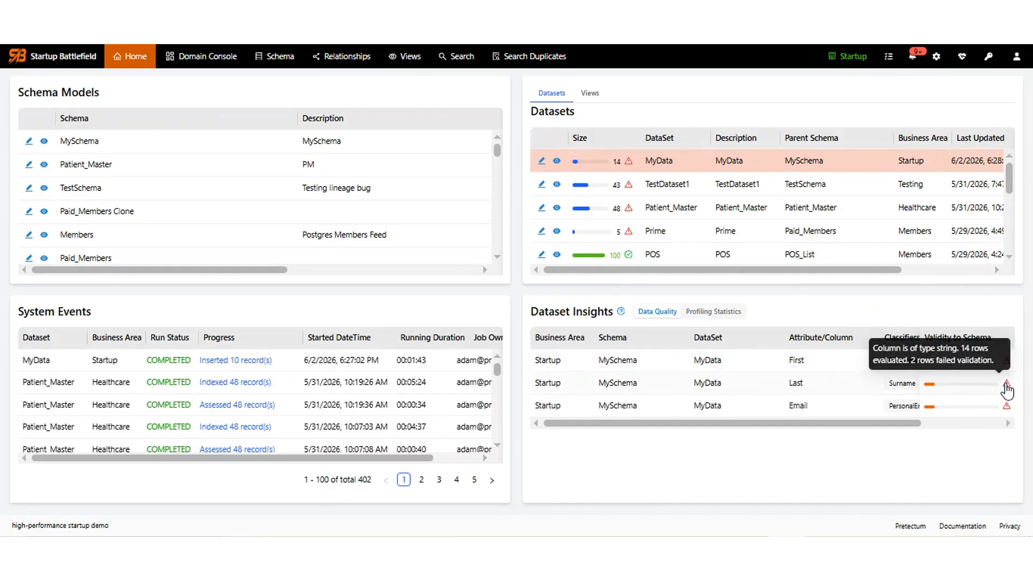
pyautogui.moveTo(1006, 414)
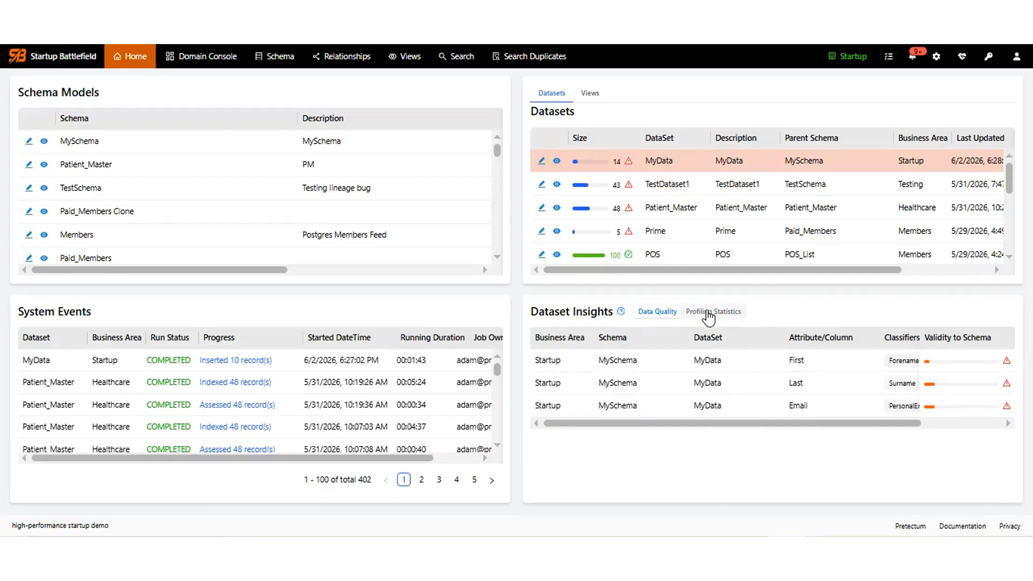
pyautogui.click(708, 318)
# Run profiling on MyData and view its 3-column statistics for 14 records as a table.
pyautogui.click(977, 313)
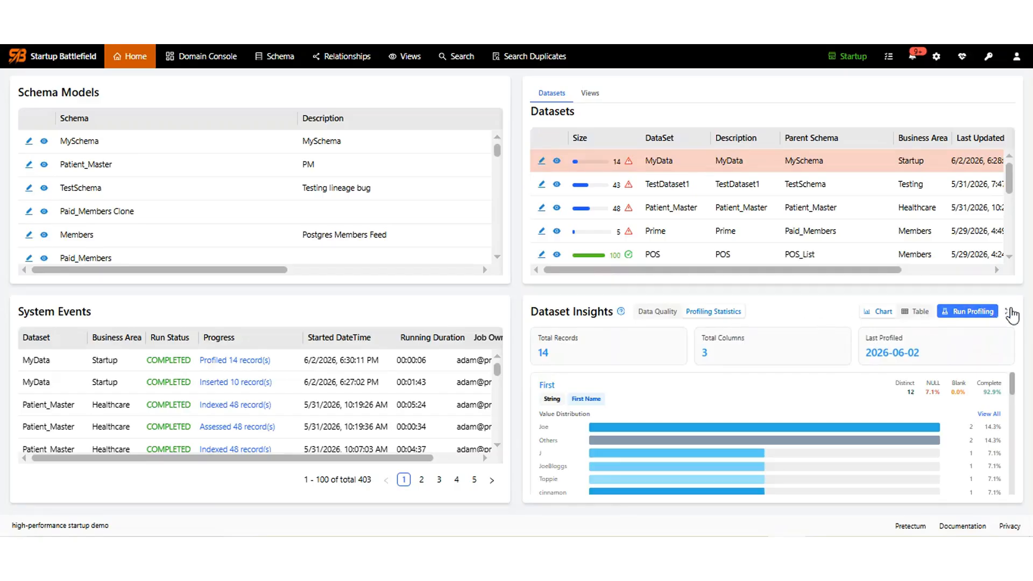
pyautogui.click(1009, 312)
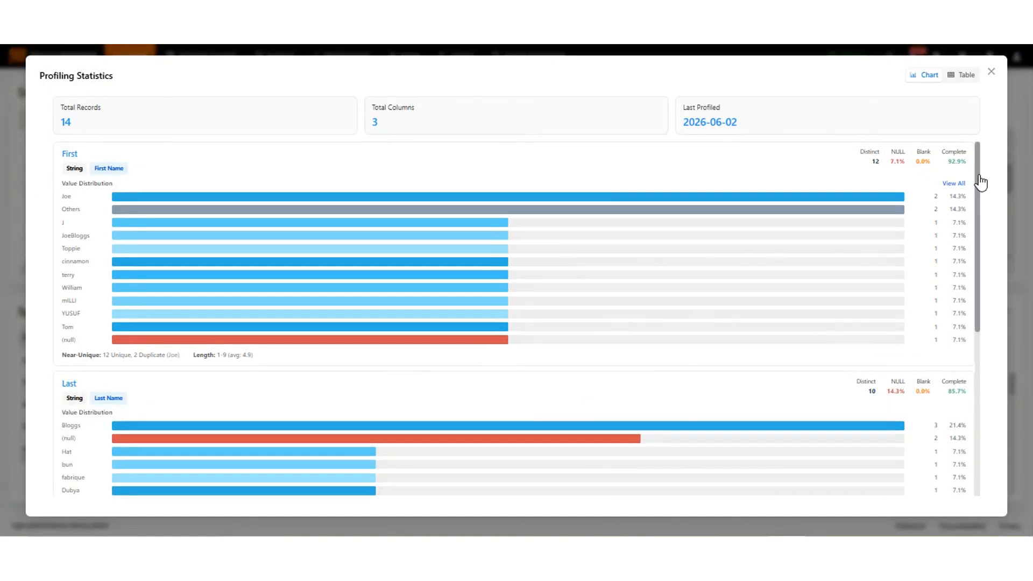
pyautogui.moveTo(978, 184); pyautogui.dragTo(989, 318)
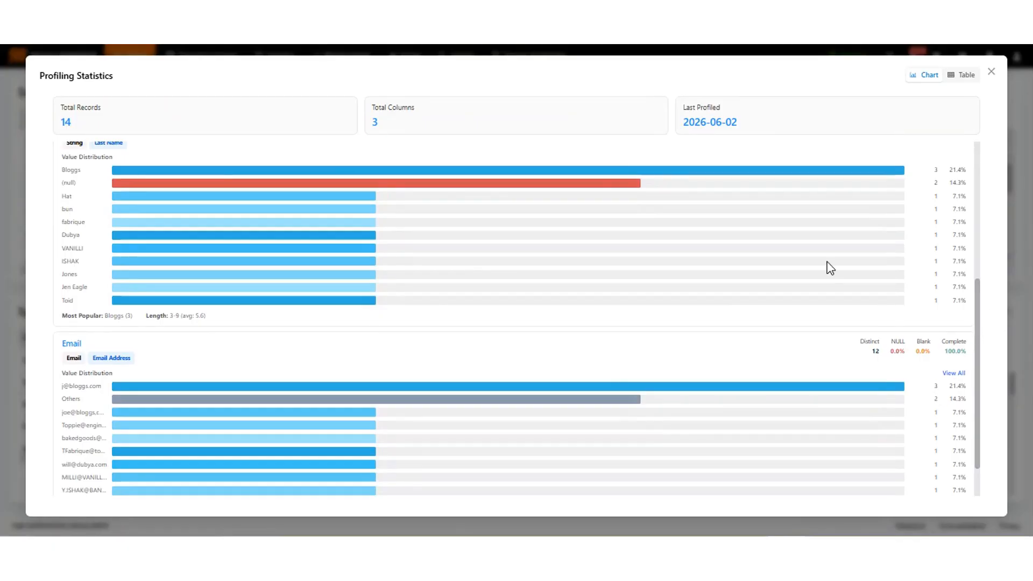
pyautogui.click(962, 77)
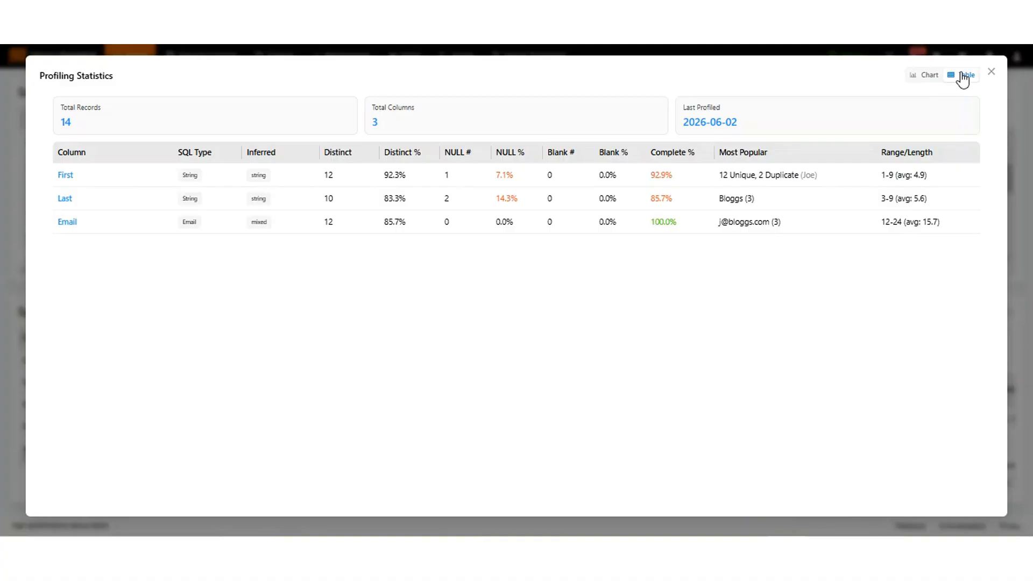
pyautogui.click(992, 72)
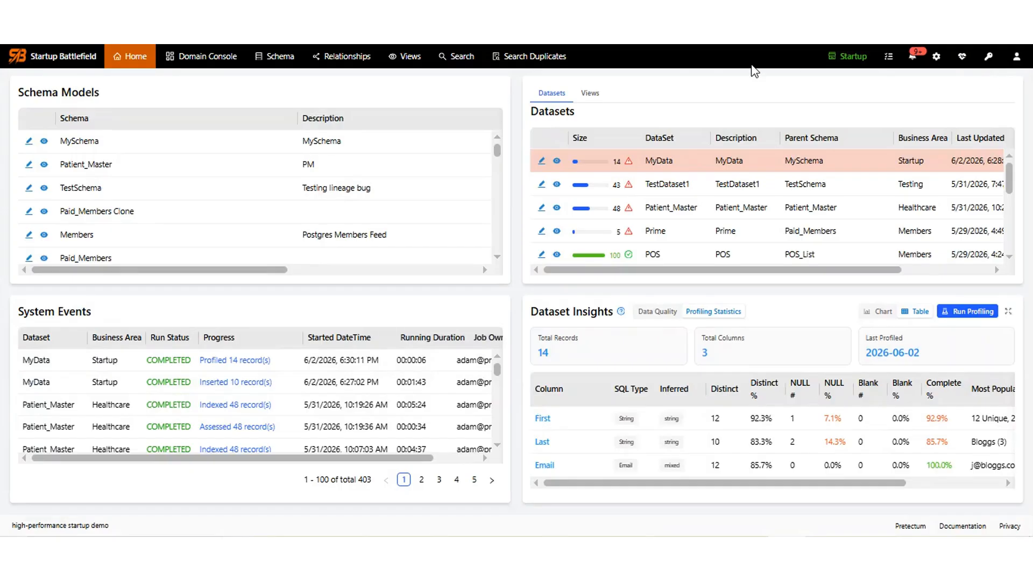
# Start a new duplicate search limited to the Startup business area.
pyautogui.click(531, 61)
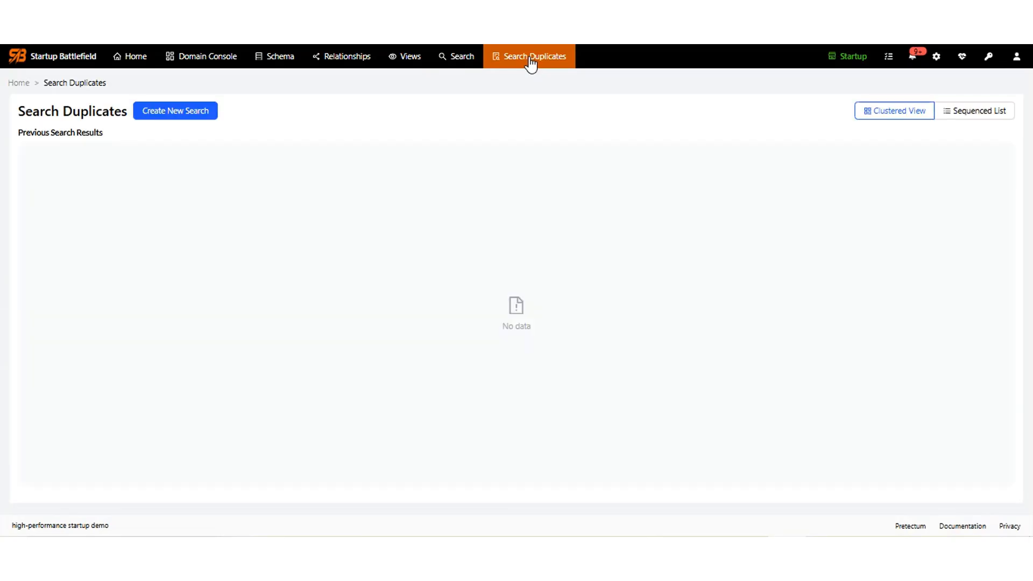
pyautogui.click(178, 114)
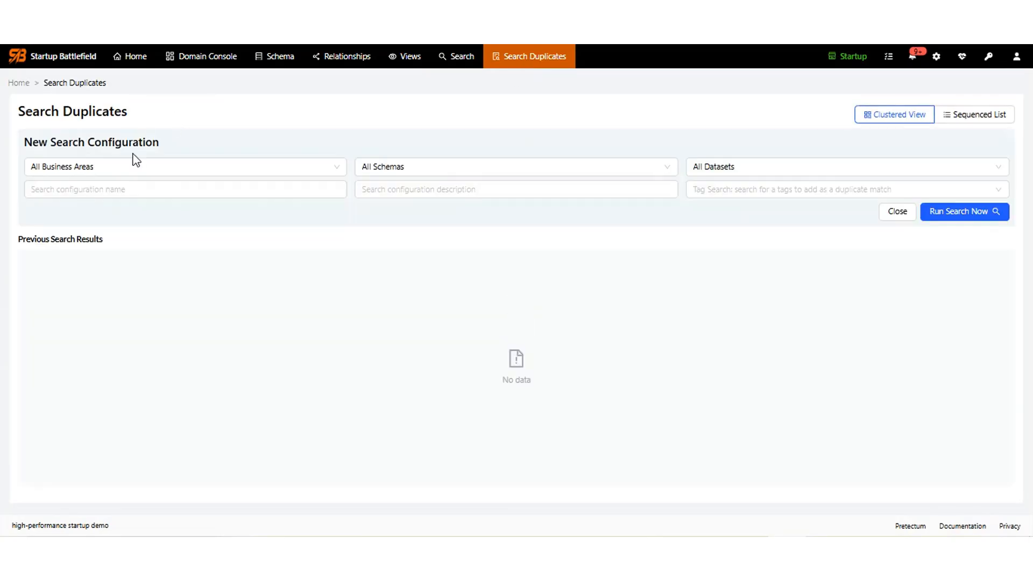
pyautogui.click(342, 171)
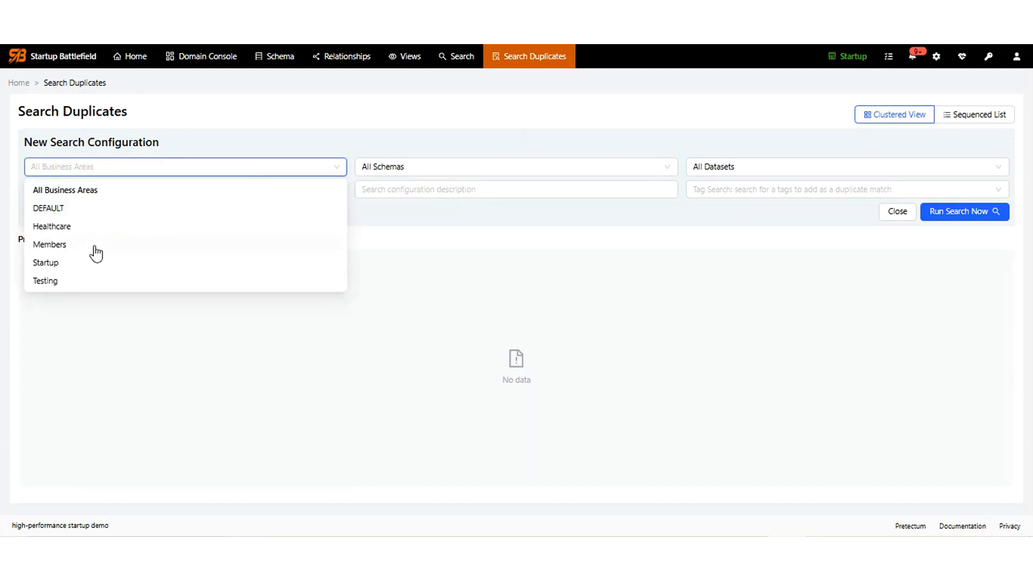
pyautogui.click(54, 265)
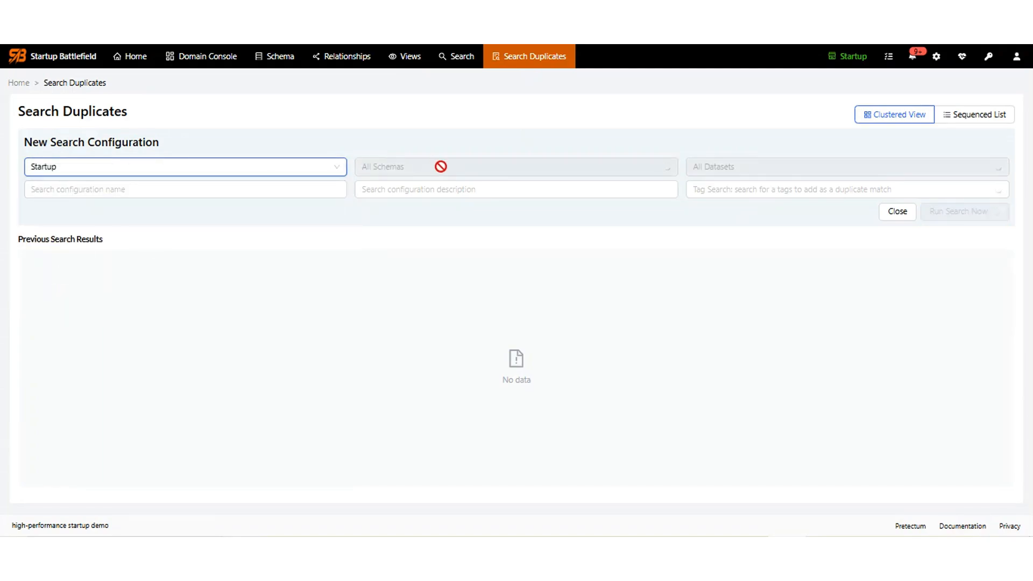
# Name the search 'Email Matching Search' and use the same text as its description.
pyautogui.click(160, 189)
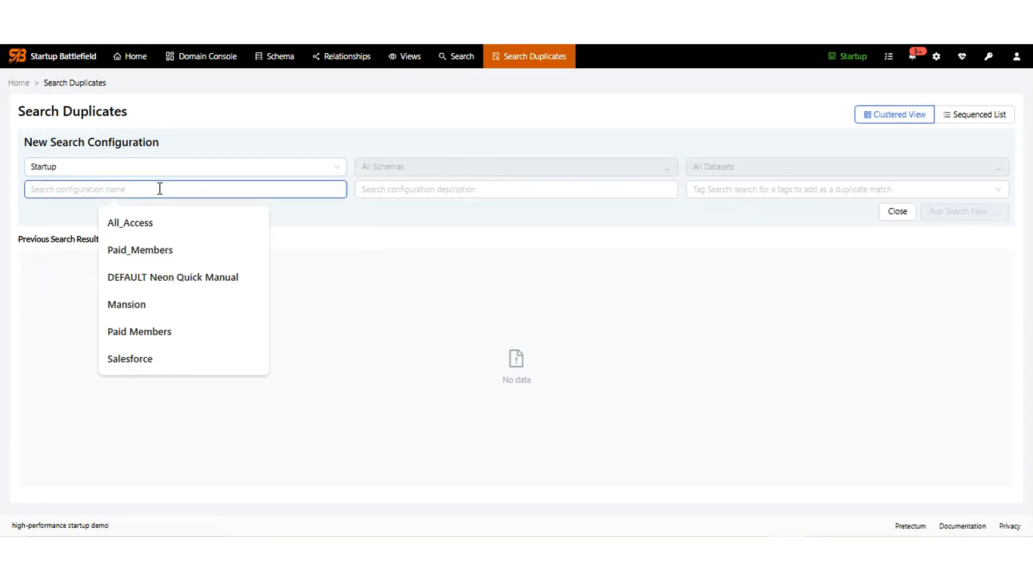
pyautogui.write('Em')
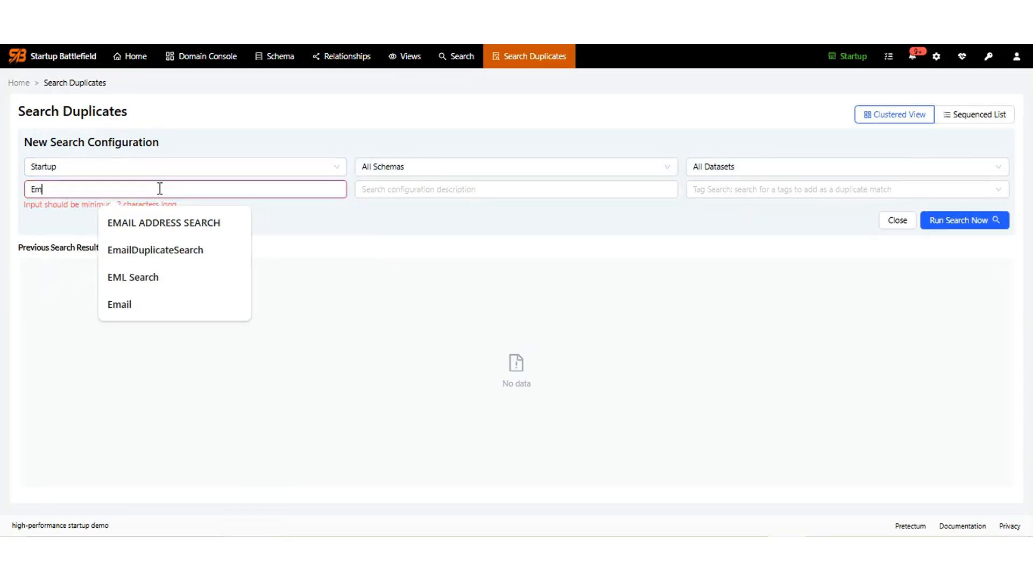
pyautogui.write('ail Matching Sear')
pyautogui.write('ch')
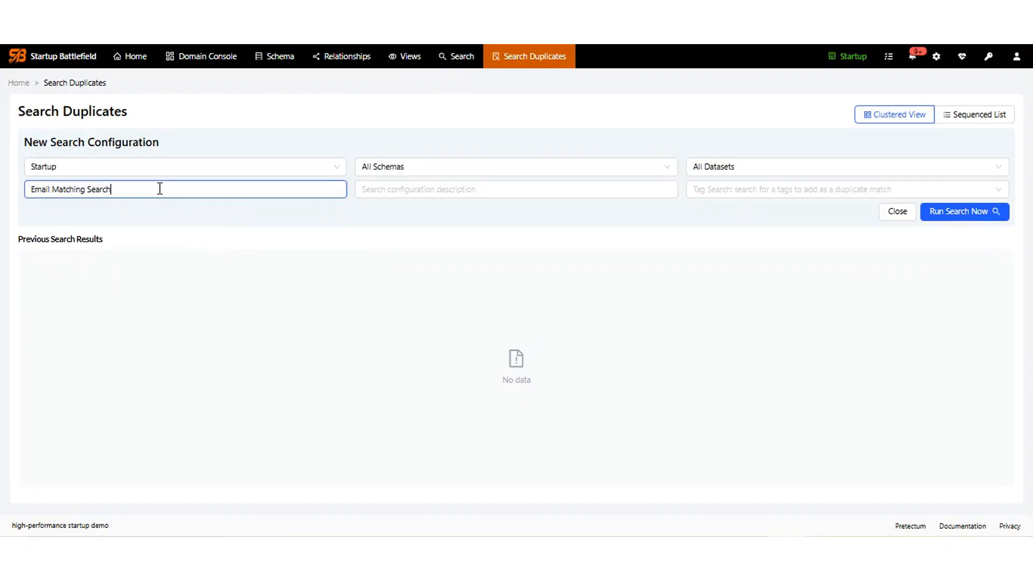
pyautogui.hotkey('ctrl', 'a')
pyautogui.hotkey('ctrl', 'c')
pyautogui.press('Tab')
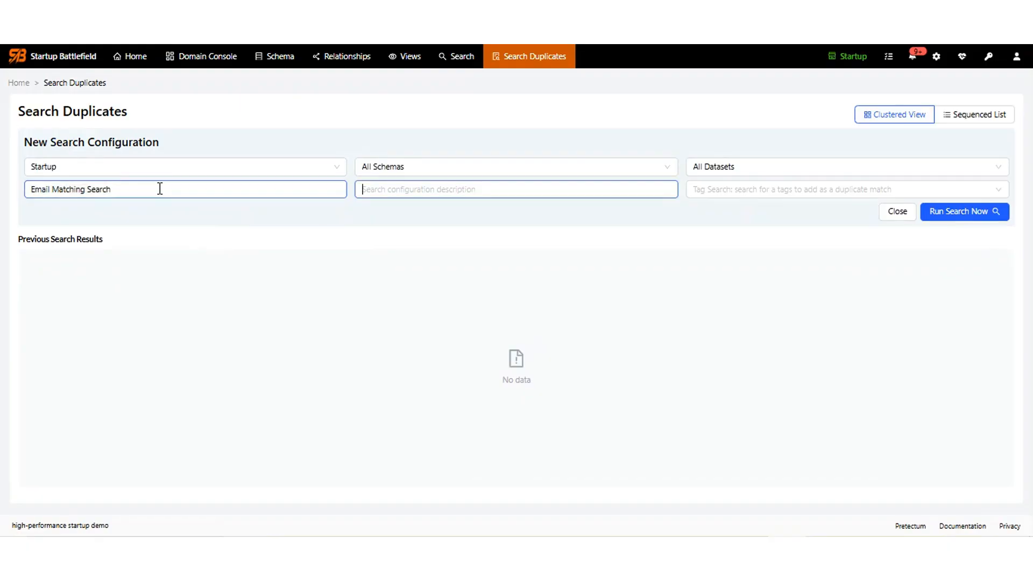
pyautogui.hotkey('ctrl', 'v')
pyautogui.press('Tab')
# Match on the PersonalEmail tag and run the search, finding 12 clusters.
pyautogui.write('per')
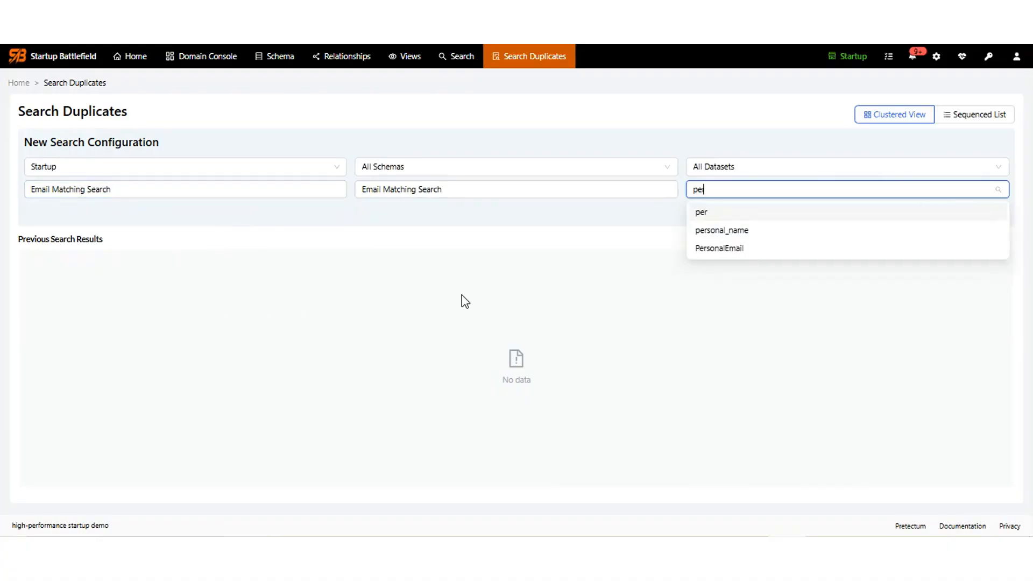
pyautogui.click(732, 257)
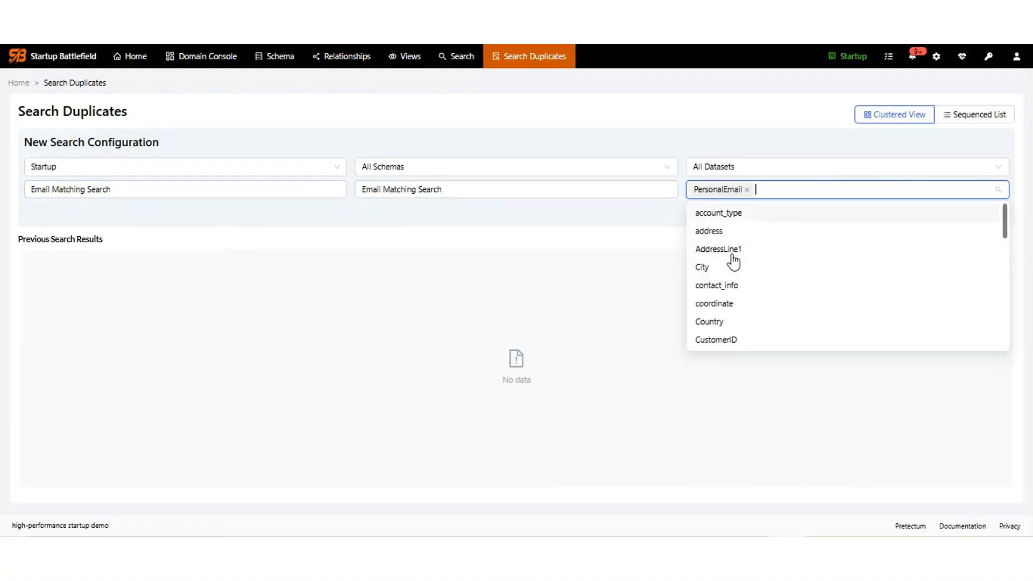
pyautogui.click(495, 284)
pyautogui.click(974, 214)
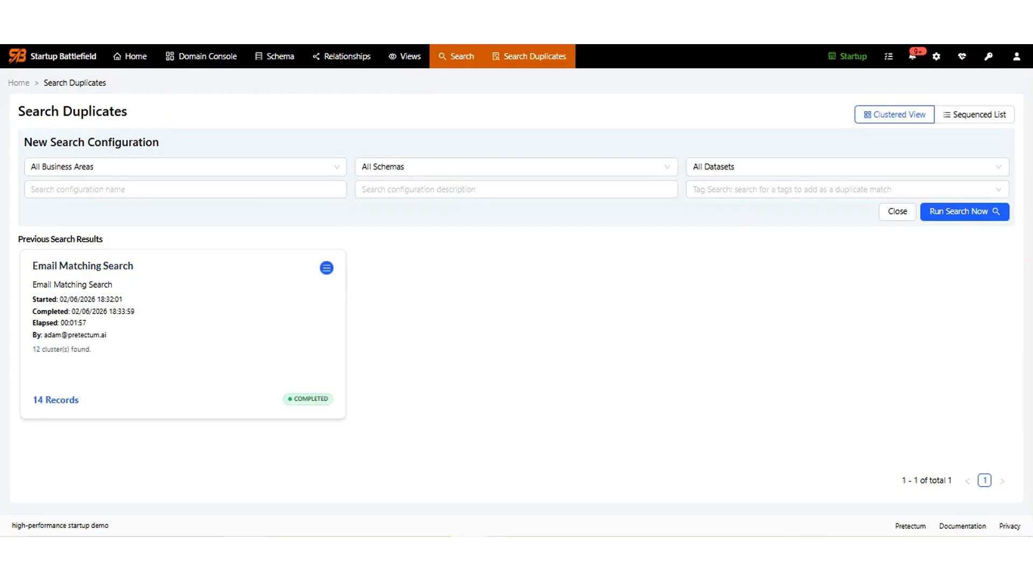
# Open the Email Matching Search results and the three-record duplicate cluster for comparison.
pyautogui.click(155, 289)
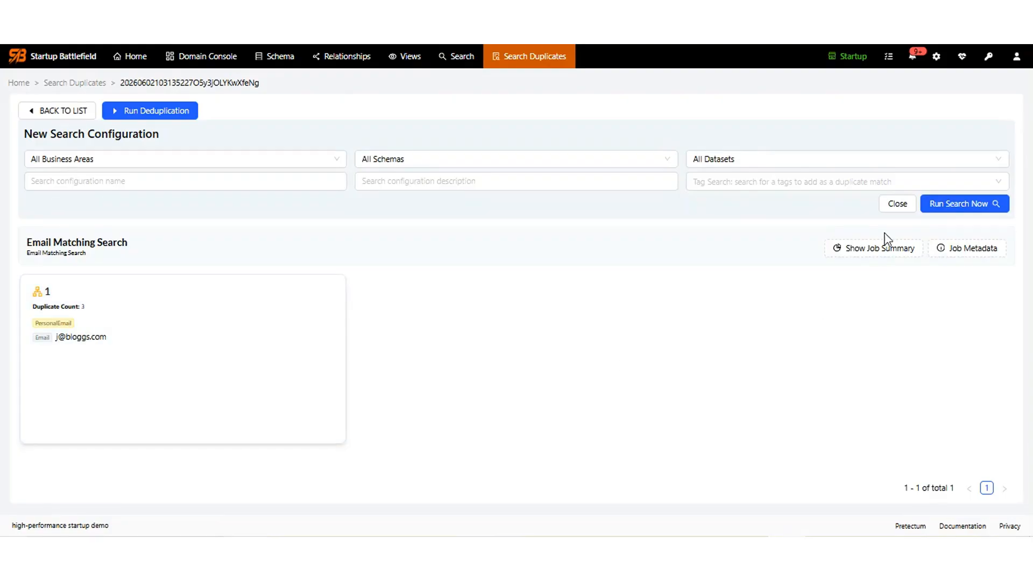
pyautogui.click(878, 249)
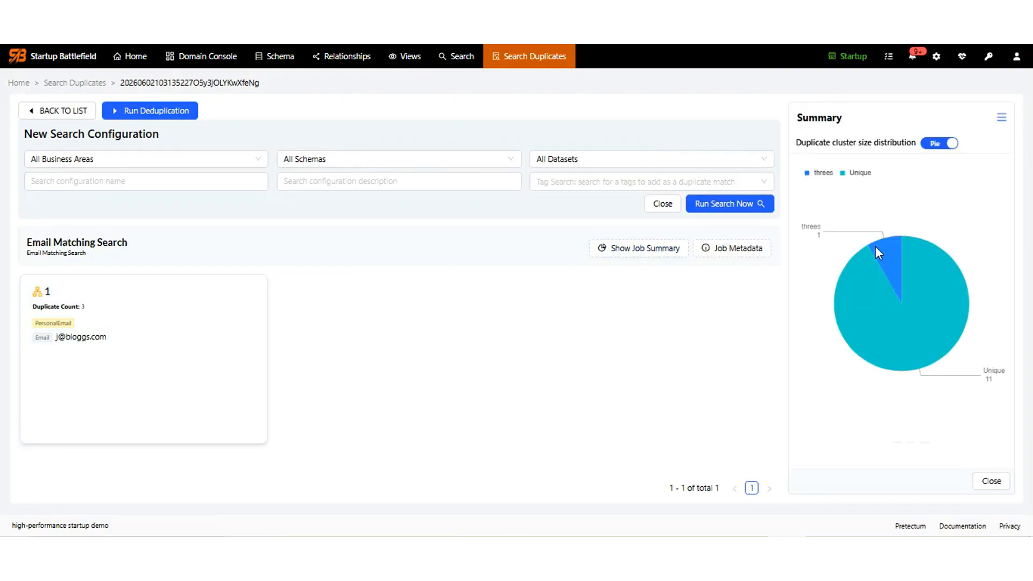
pyautogui.click(731, 252)
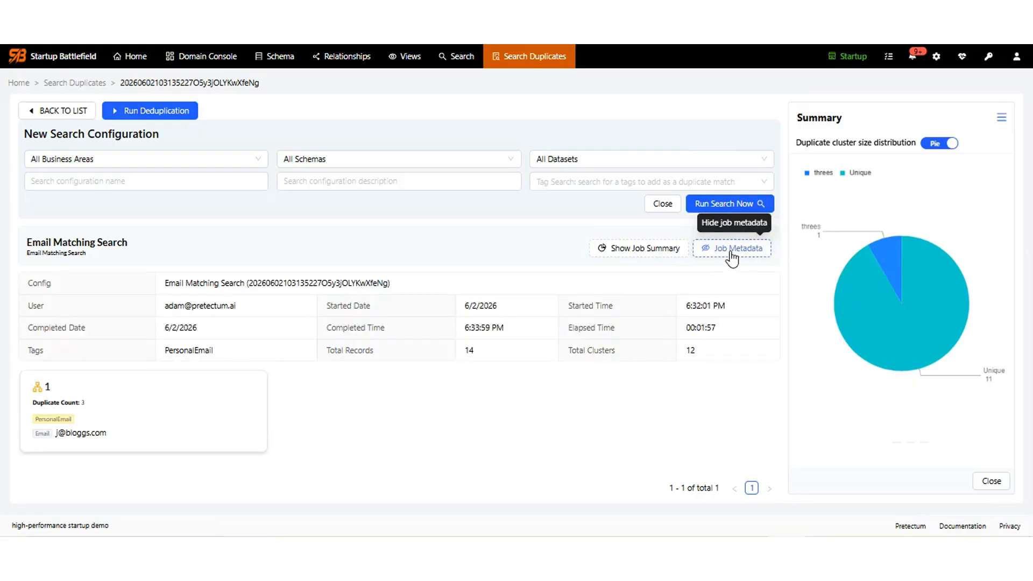
pyautogui.click(731, 257)
pyautogui.click(72, 371)
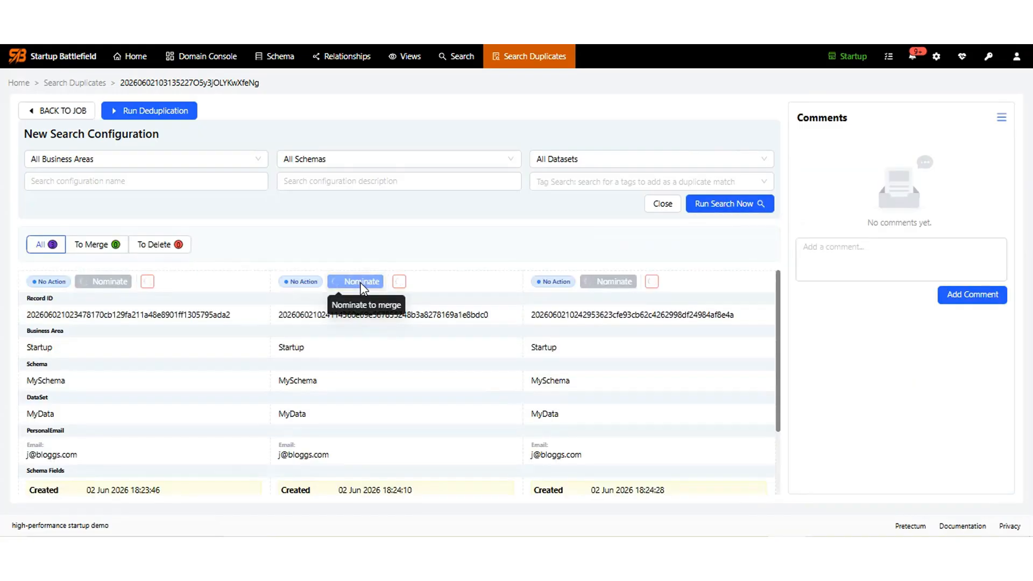
# Nominate the middle record as survivor; set Last to Longest string, Email to Most common value.
pyautogui.click(362, 282)
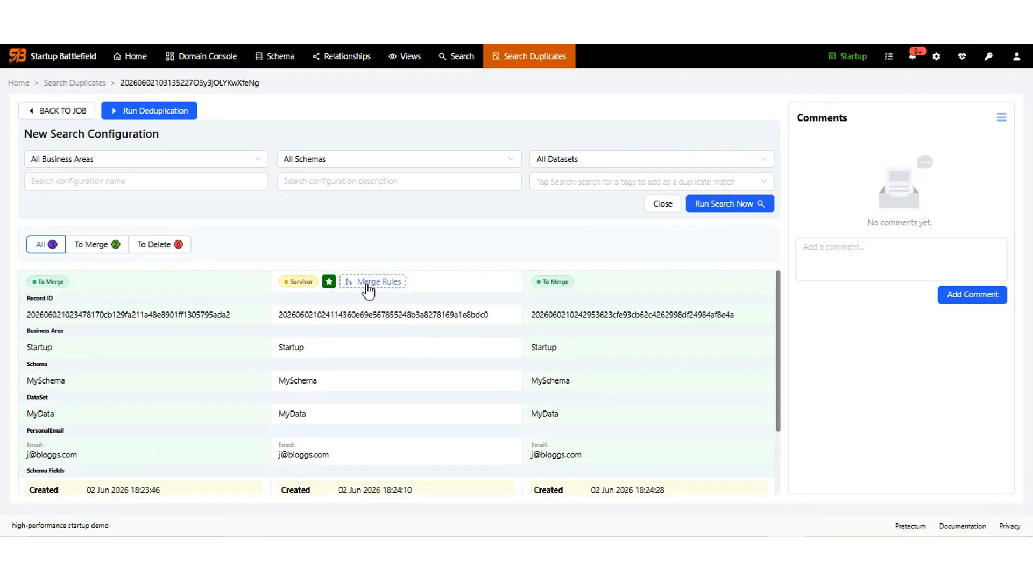
pyautogui.click(379, 285)
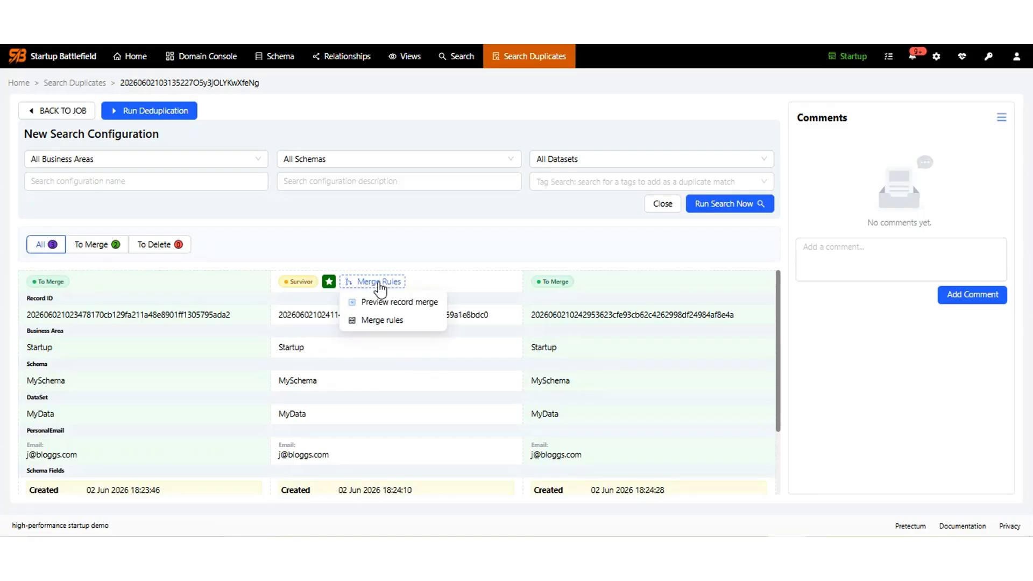
pyautogui.click(373, 319)
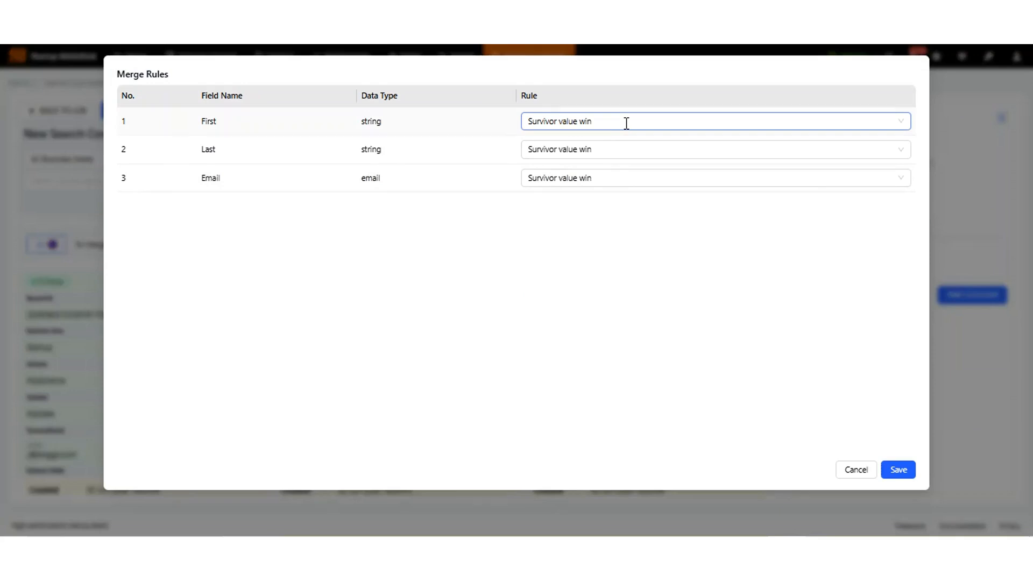
pyautogui.click(598, 151)
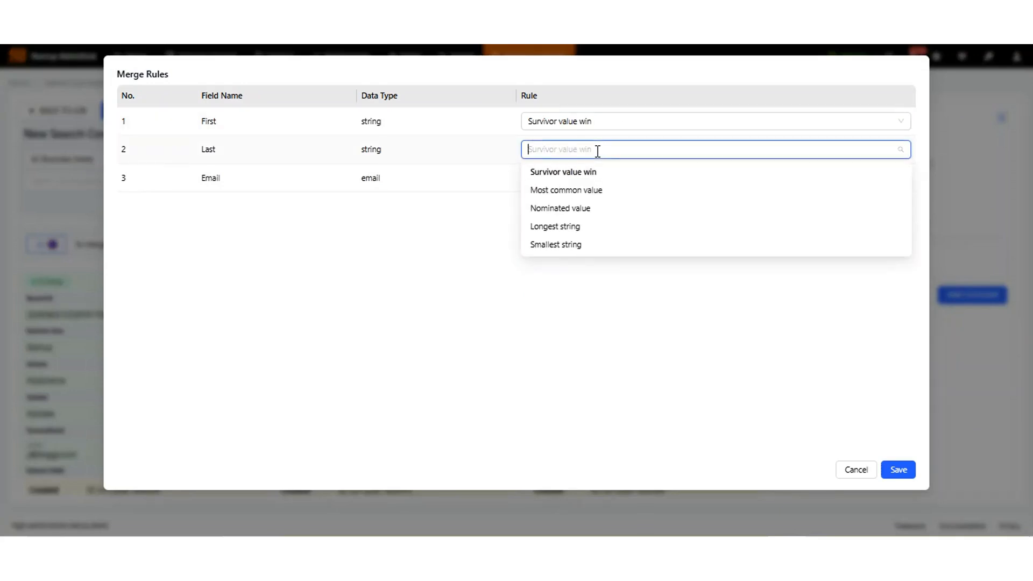
pyautogui.click(559, 227)
pyautogui.click(575, 176)
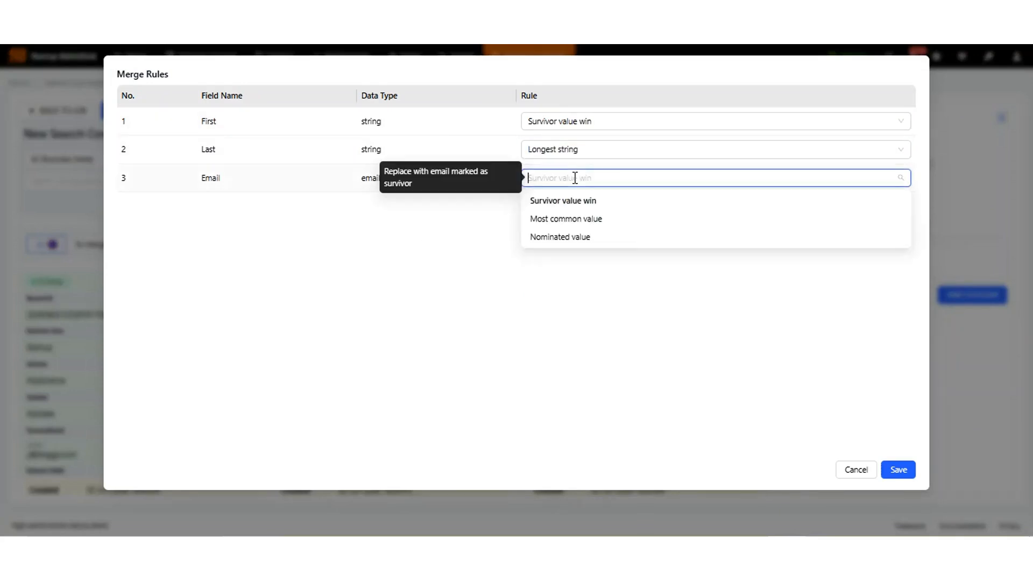
pyautogui.click(572, 221)
# Save the merge rules, preview the merged survivor record, and go to the Domain Console.
pyautogui.click(898, 474)
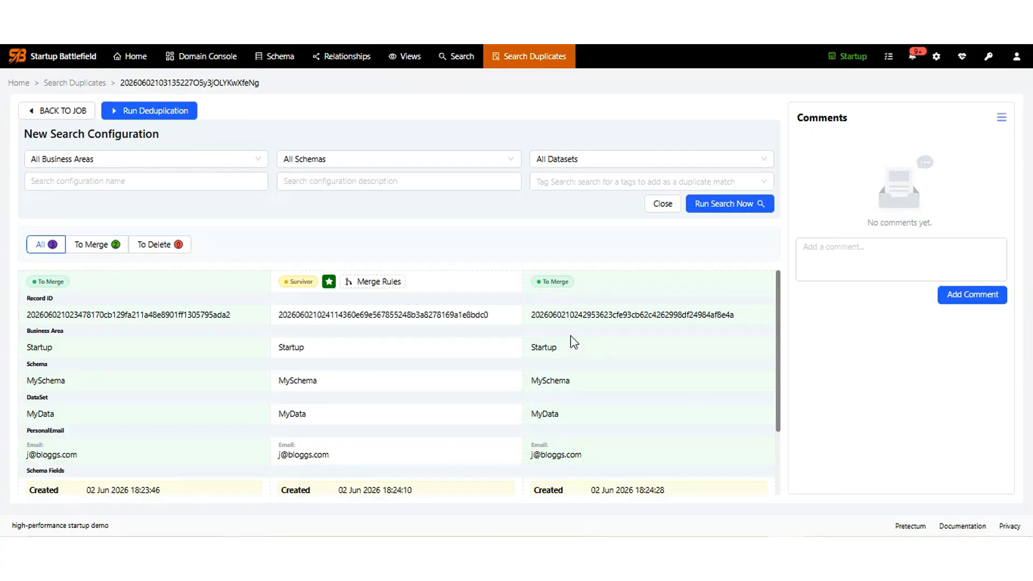
pyautogui.moveTo(779, 281)
pyautogui.mouseDown()
pyautogui.moveTo(782, 369)
pyautogui.moveTo(784, 269)
pyautogui.mouseUp()
pyautogui.click(367, 283)
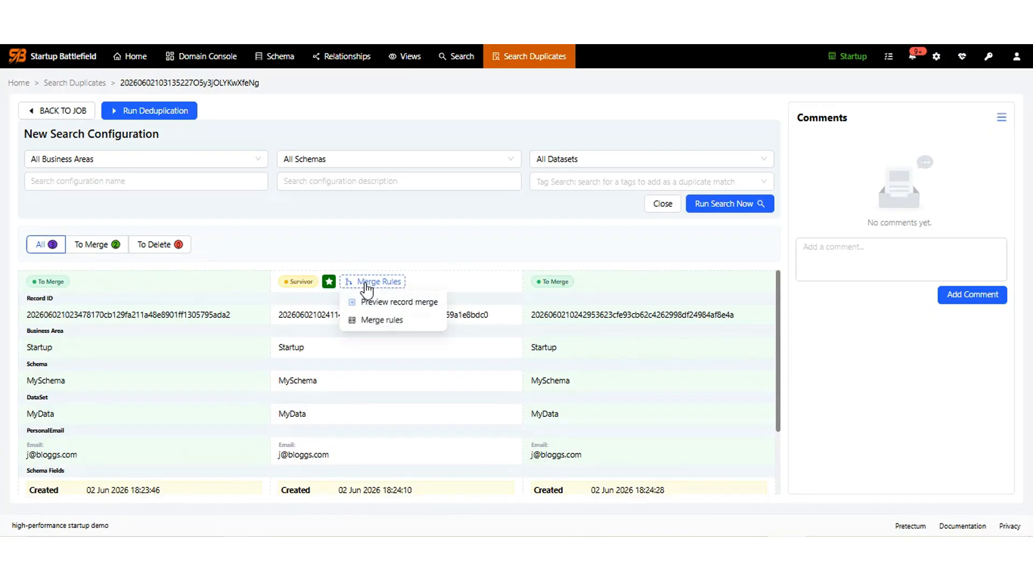
pyautogui.click(376, 301)
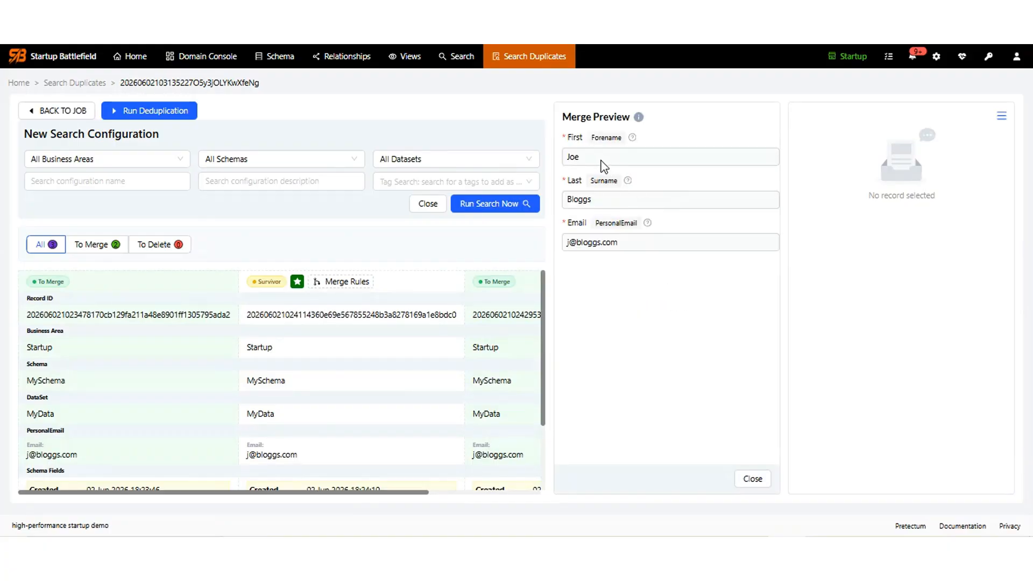
pyautogui.click(201, 60)
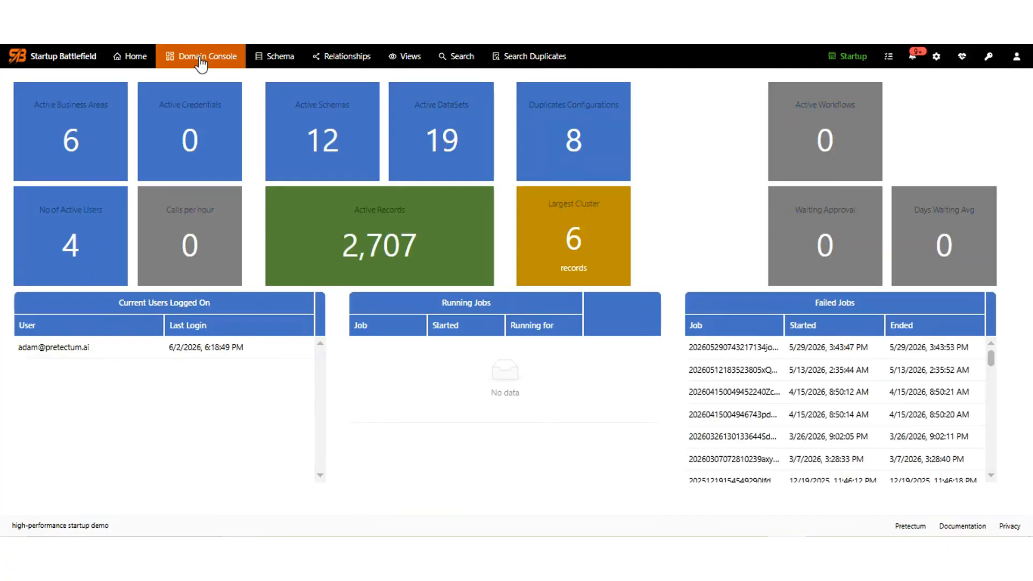
# Open the 14-record MyData dataset from MySchema in the Schemas list.
pyautogui.click(285, 62)
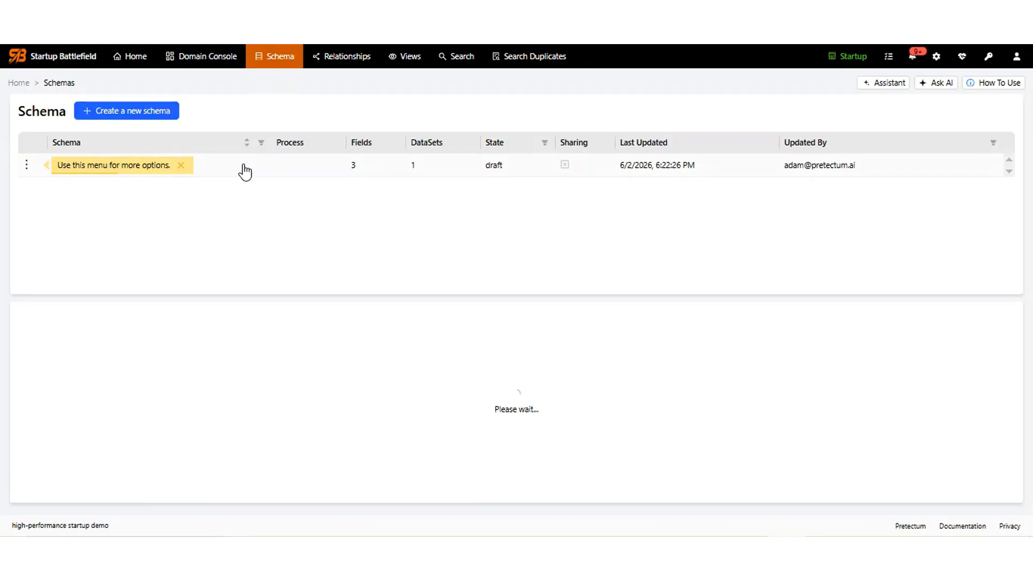
pyautogui.click(244, 166)
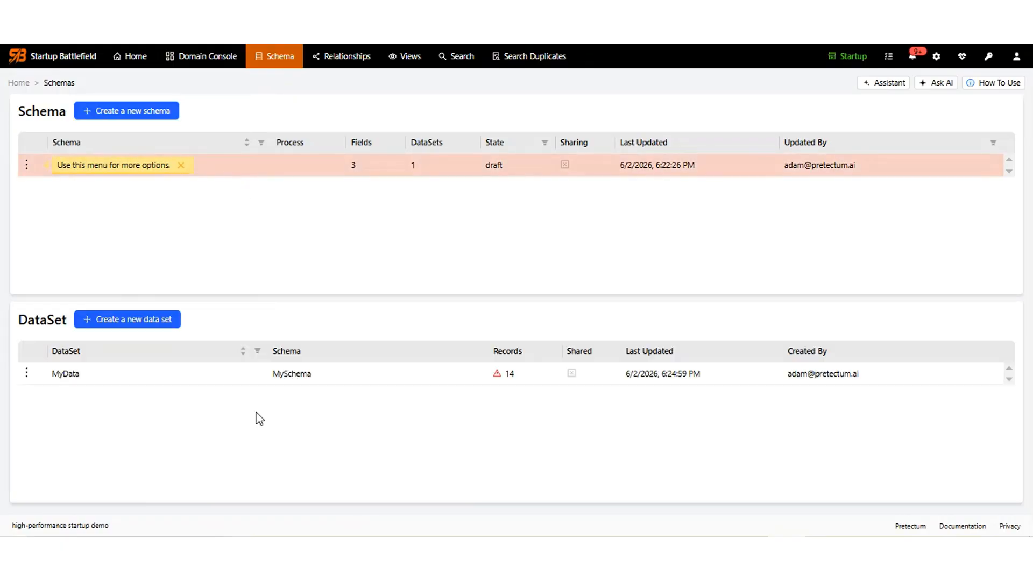
pyautogui.click(305, 376)
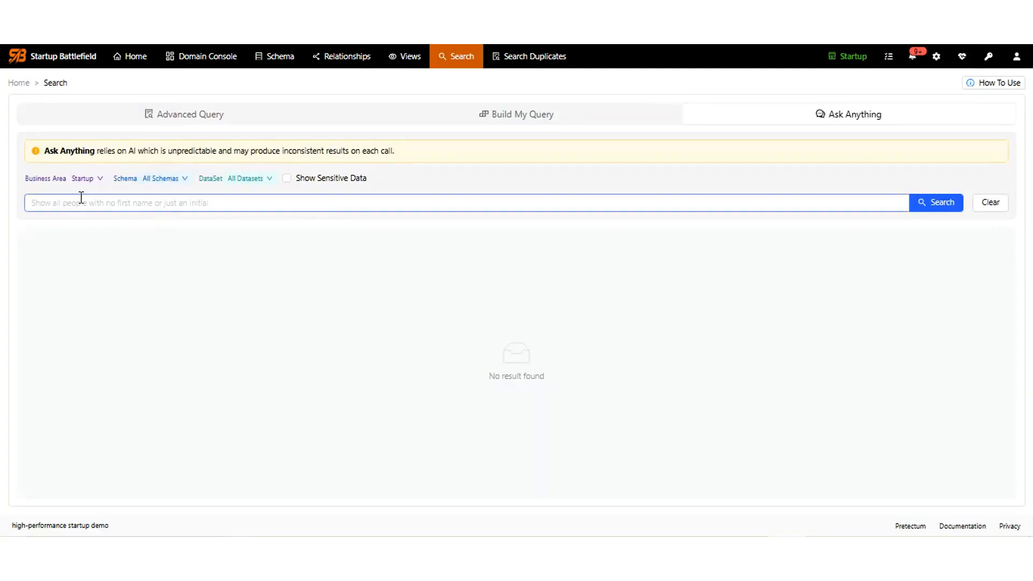
# Ask the AI search for records with the duplicates' last name, then move to Build My Query.
pyautogui.click(76, 208)
pyautogui.write('F')
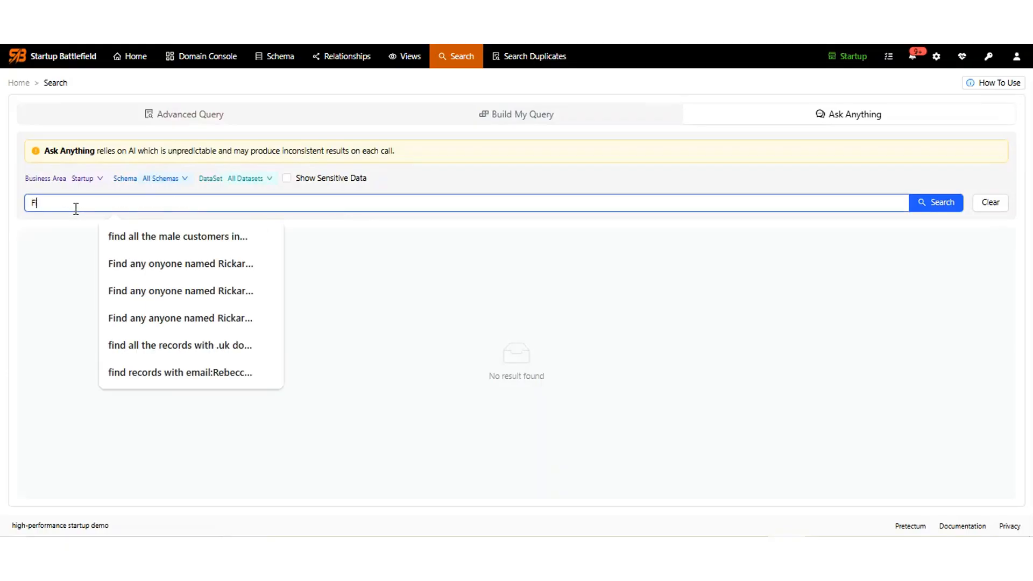
pyautogui.write('ind record')
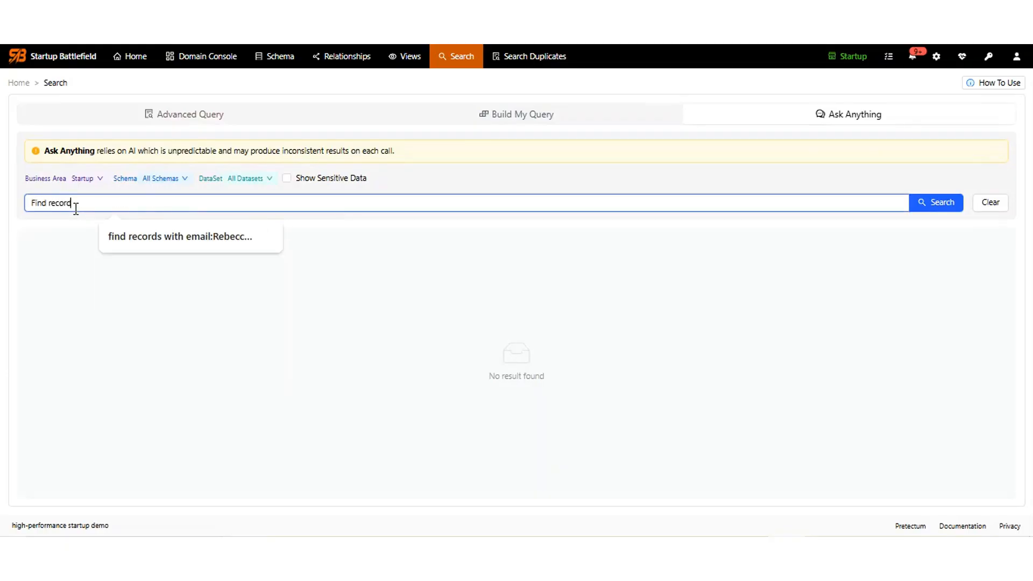
pyautogui.write('s where the')
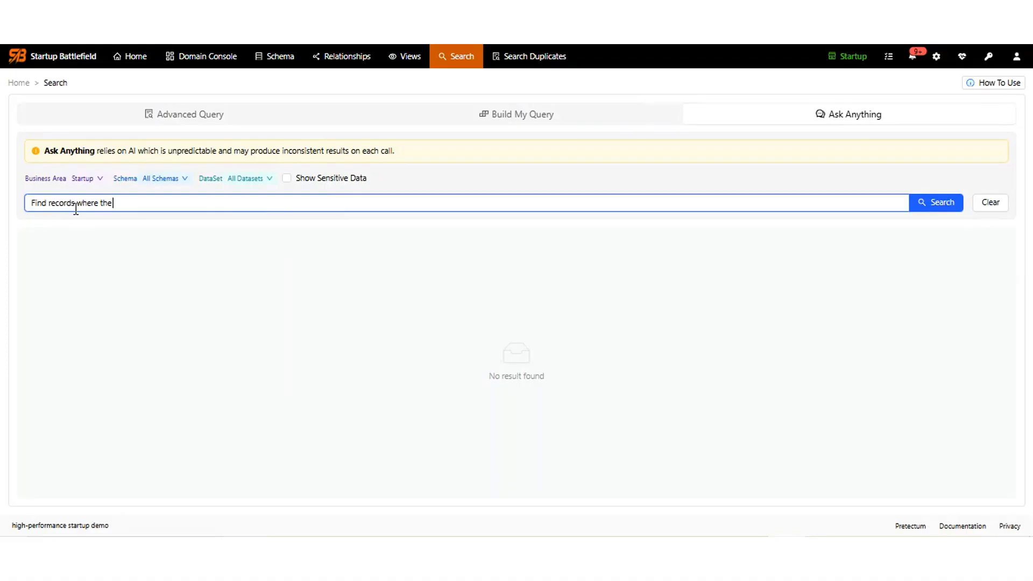
pyautogui.write(' last name is Bloggs')
pyautogui.press('Return')
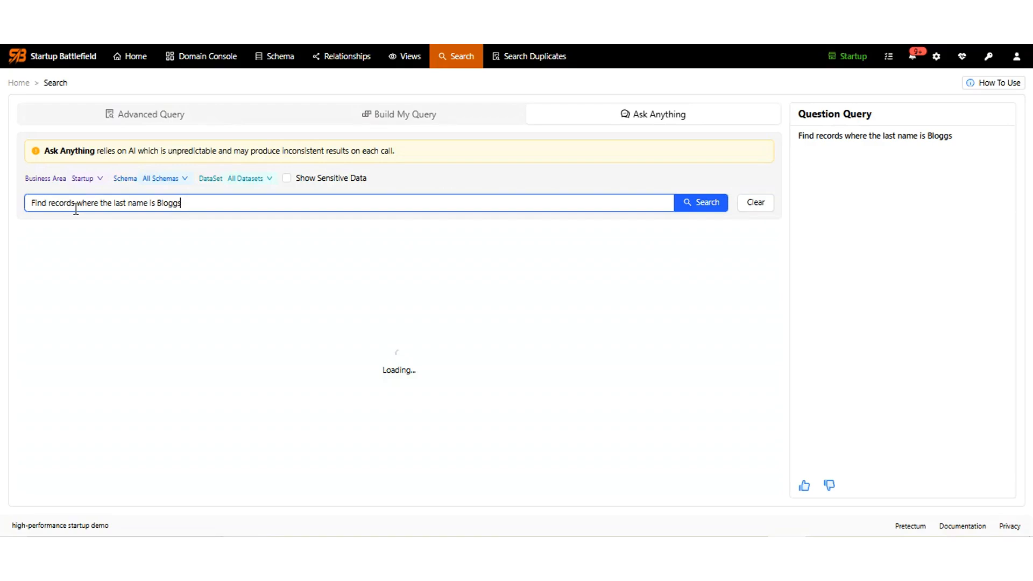
pyautogui.moveTo(115, 203); pyautogui.dragTo(294, 198)
pyautogui.press('BackSpace')
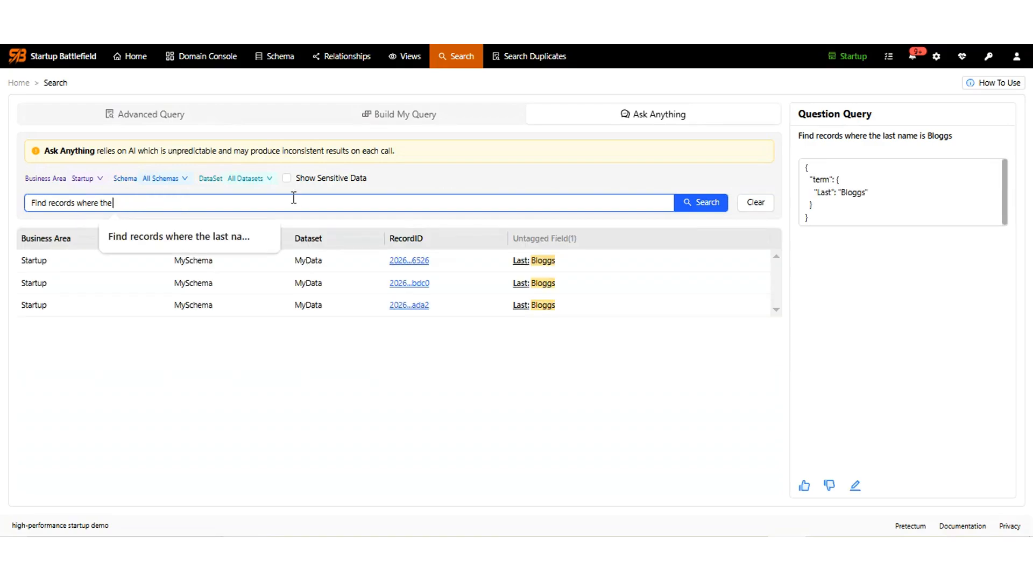
pyautogui.click(499, 115)
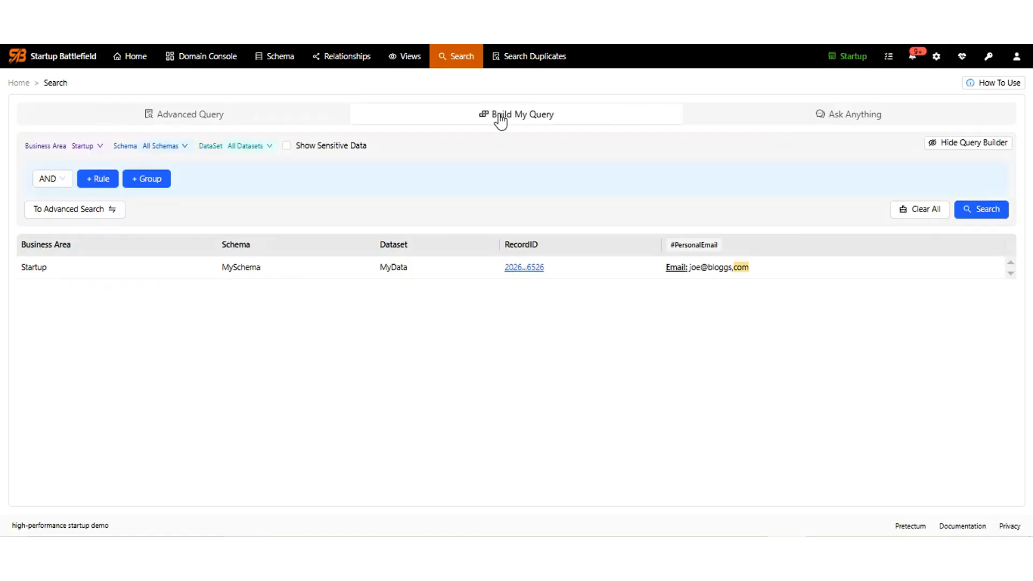
# Add a query rule for #Forename begins with 'j' and run the search.
pyautogui.click(97, 180)
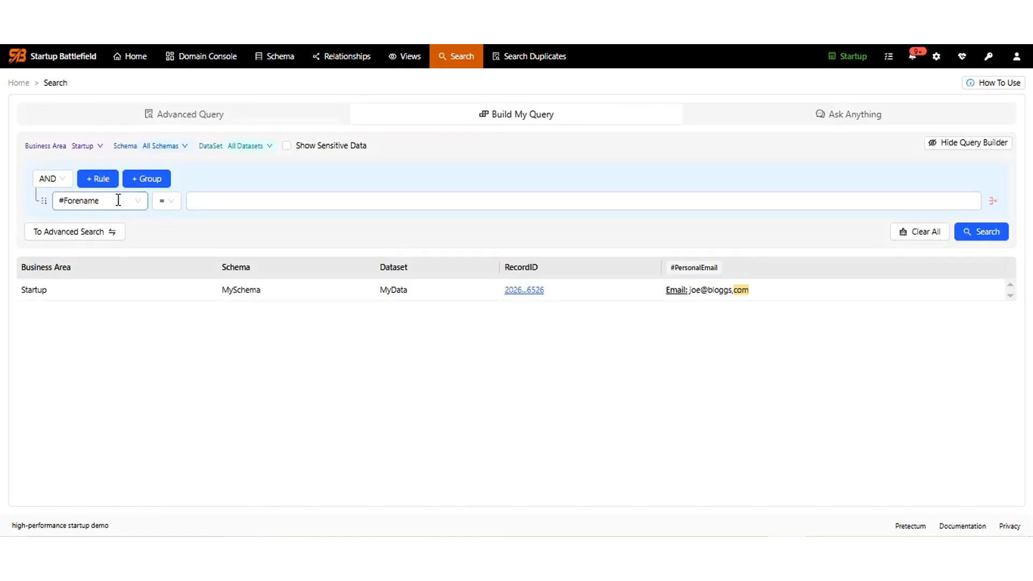
pyautogui.click(222, 205)
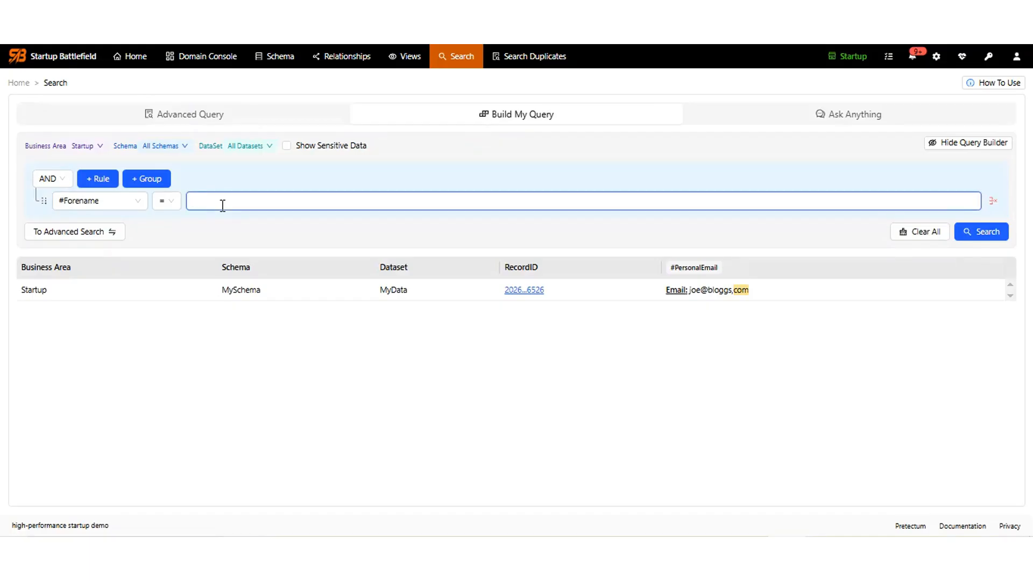
pyautogui.click(166, 205)
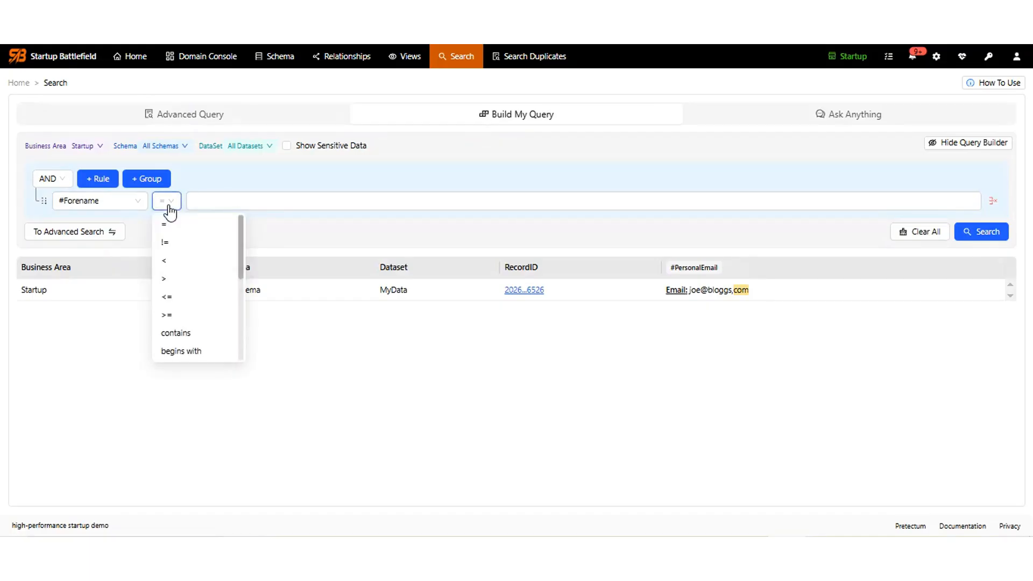
pyautogui.click(185, 352)
pyautogui.click(269, 197)
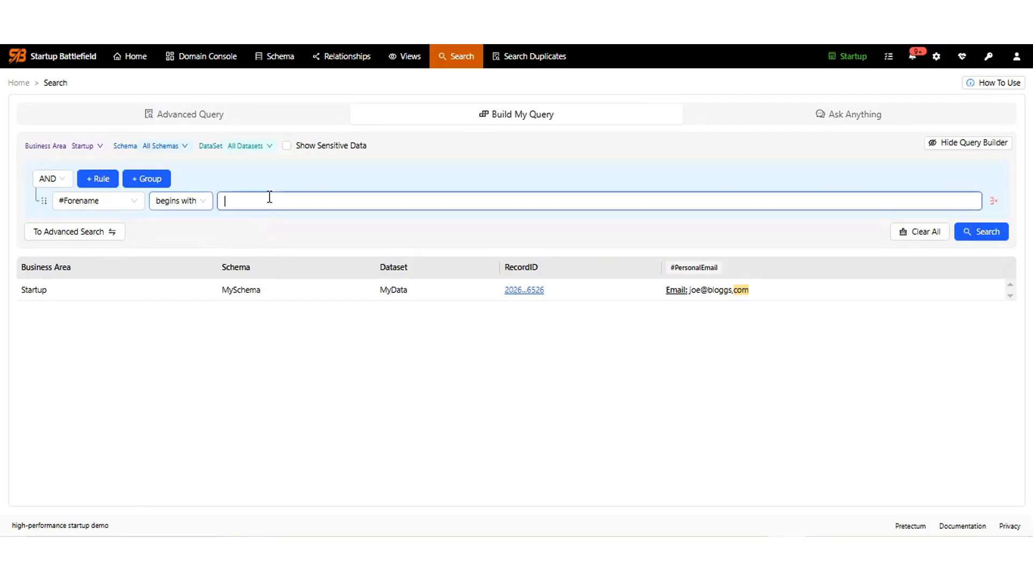
pyautogui.write('j')
pyautogui.click(990, 233)
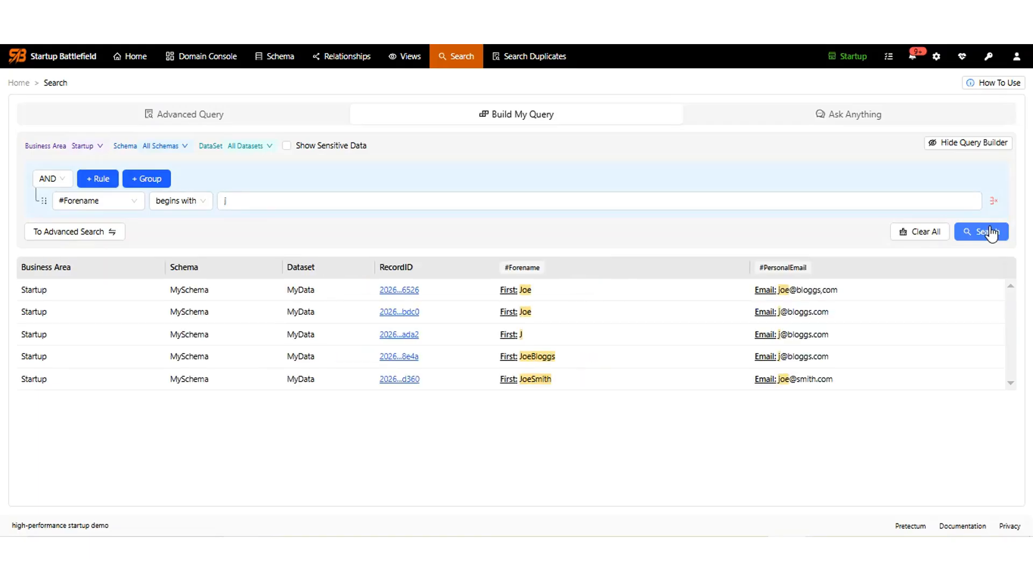
# Change the rule to Email contains 'com' and run the search again.
pyautogui.click(111, 201)
pyautogui.click(71, 277)
pyautogui.click(171, 202)
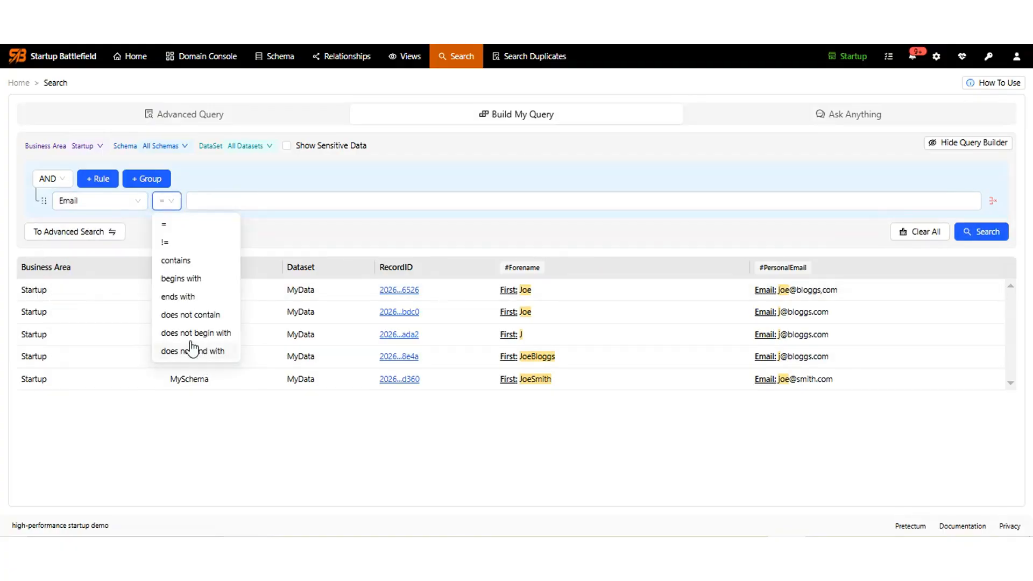
pyautogui.click(175, 262)
pyautogui.click(254, 197)
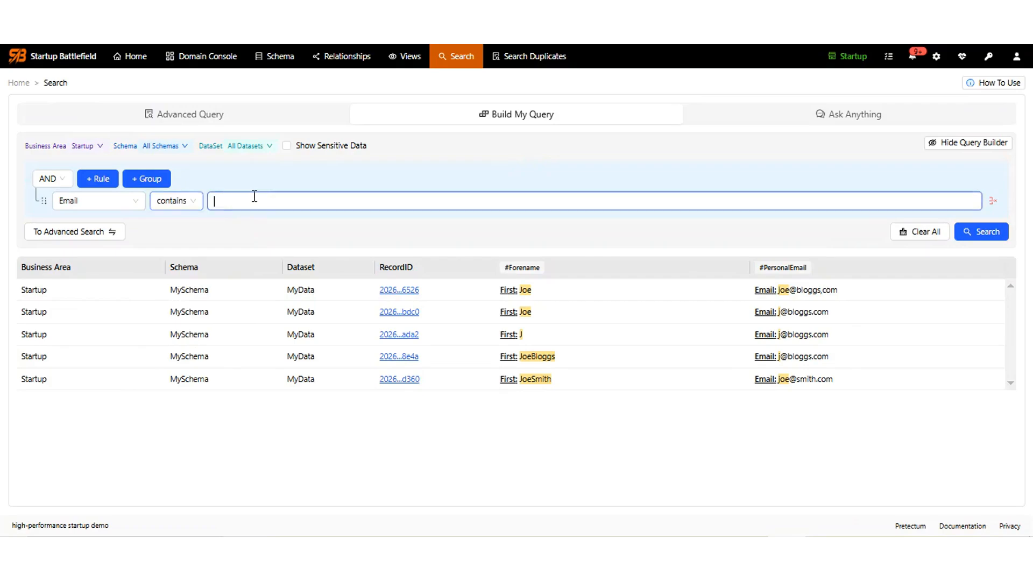
pyautogui.write('com')
pyautogui.click(988, 238)
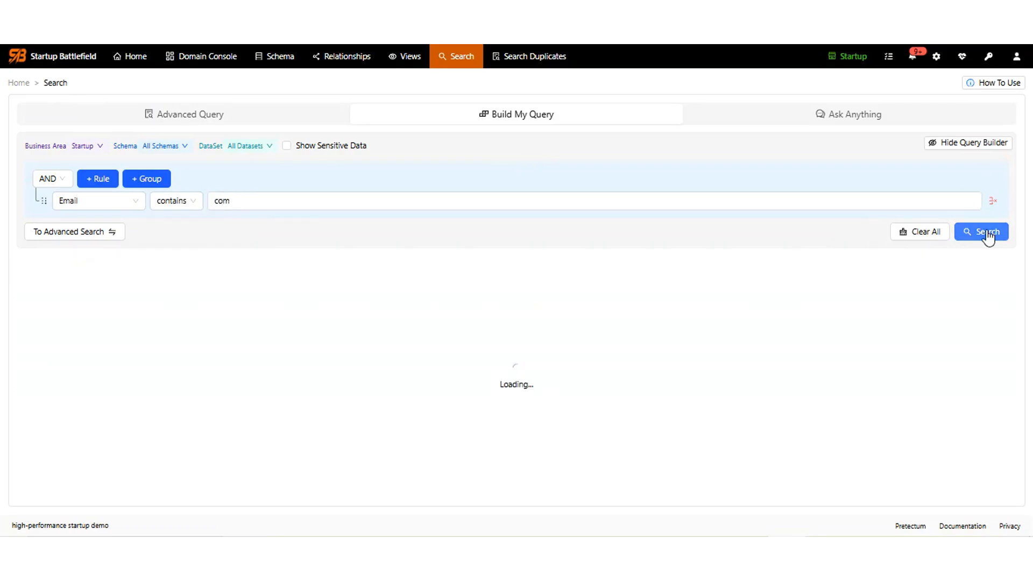